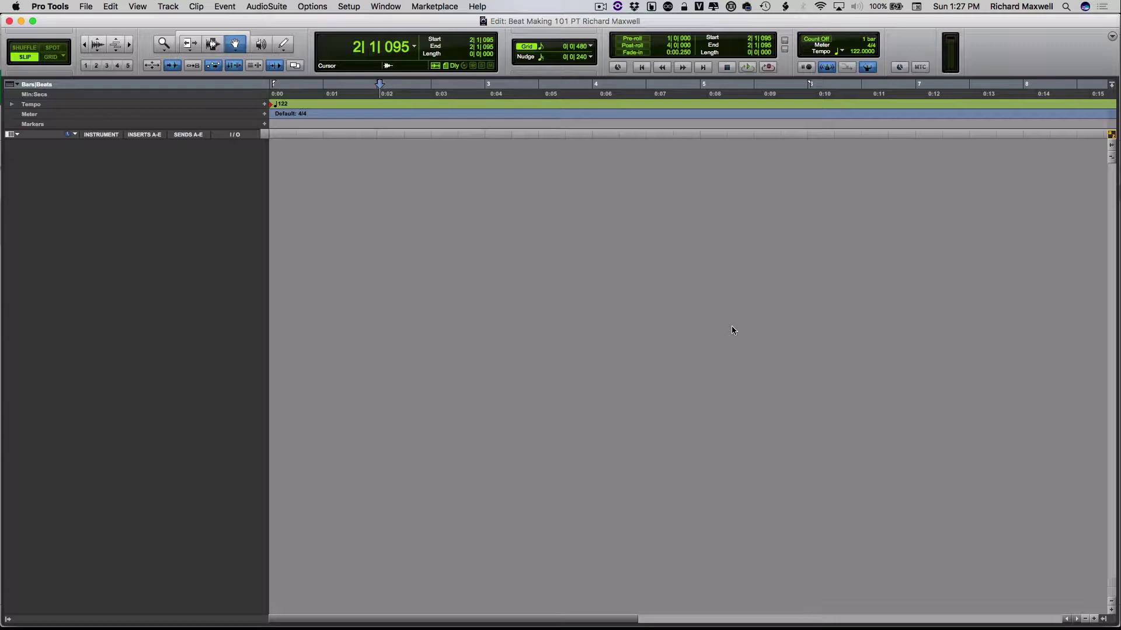
- Create a click track in the session and play the click briefly to audition it
click(164, 9)
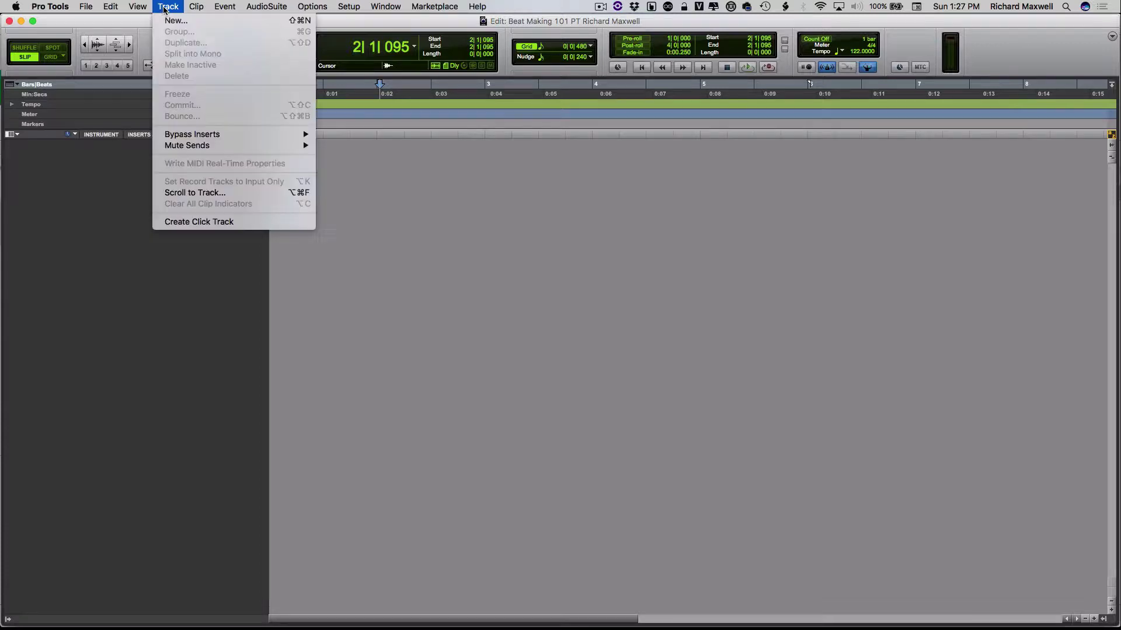
click(222, 227)
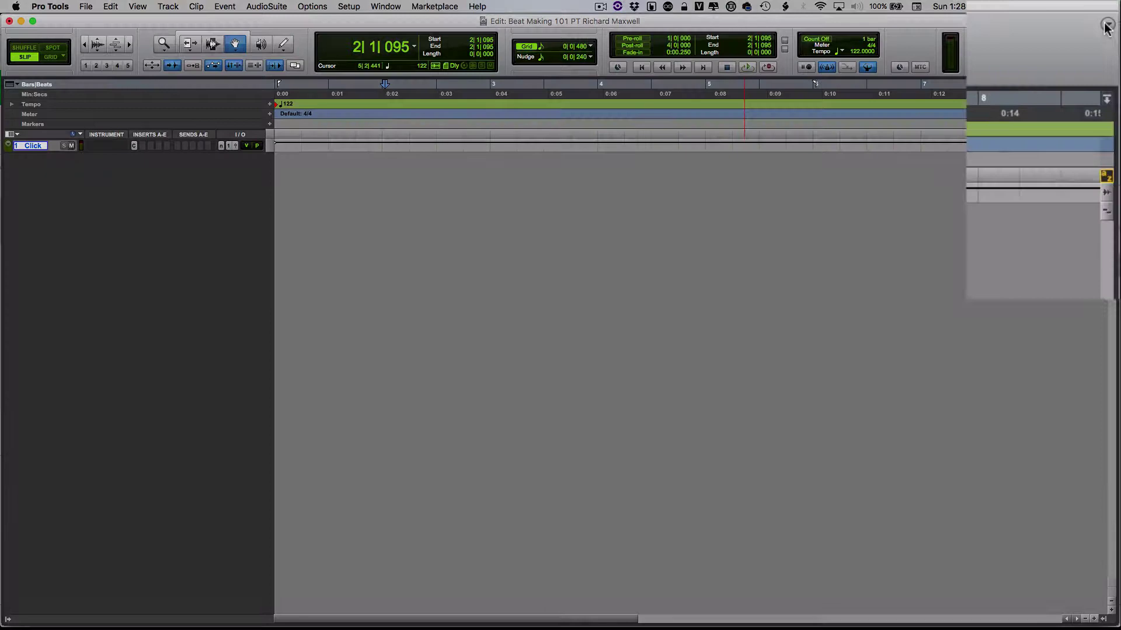
click(1106, 26)
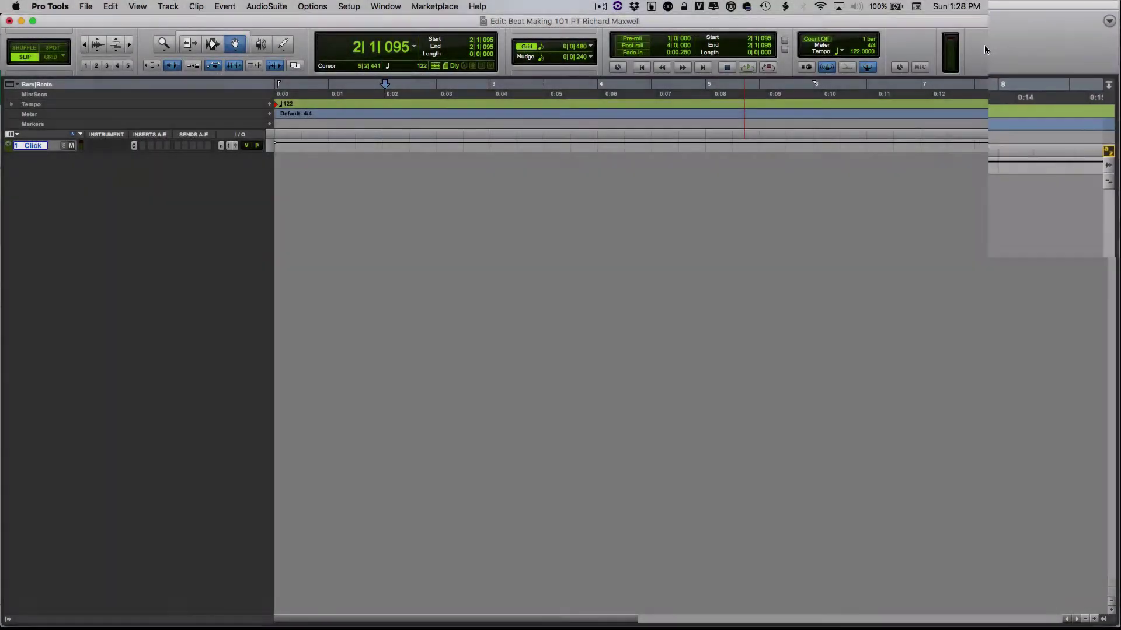
click(984, 44)
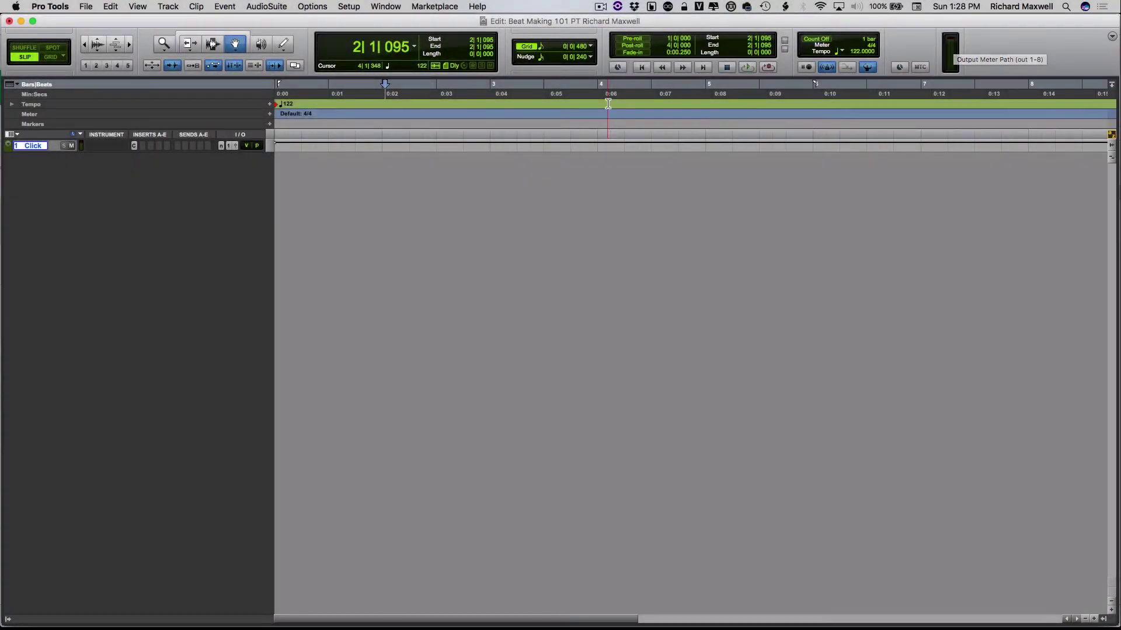
click(747, 68)
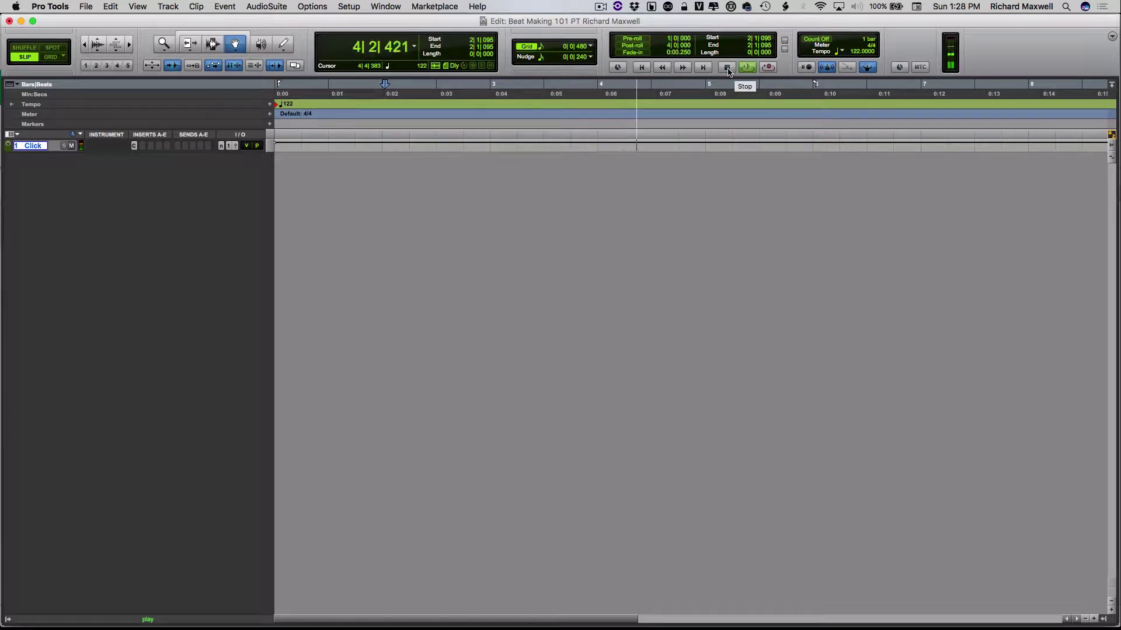
click(727, 68)
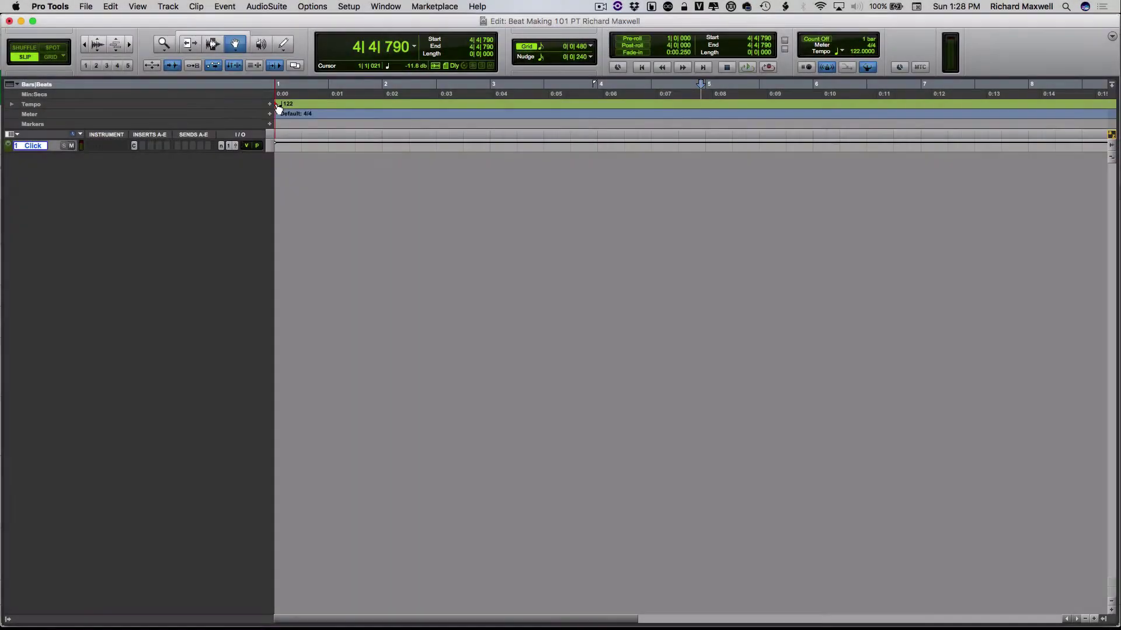
- Set the tempo at the start of the session to 96 BPM and audition the click
double_click(278, 104)
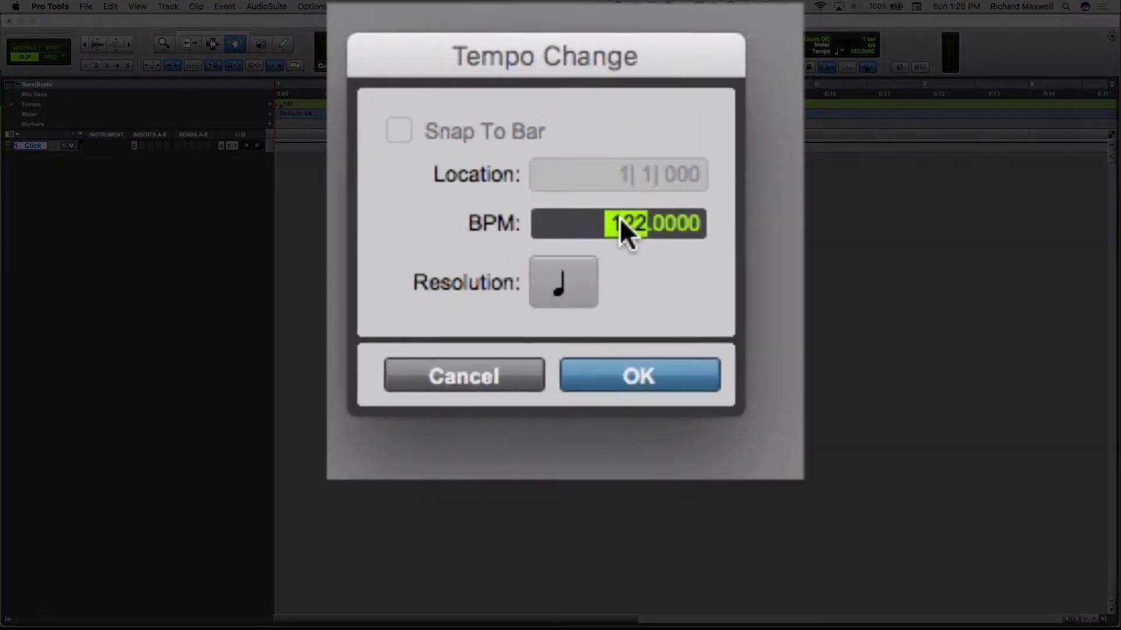
key(Return)
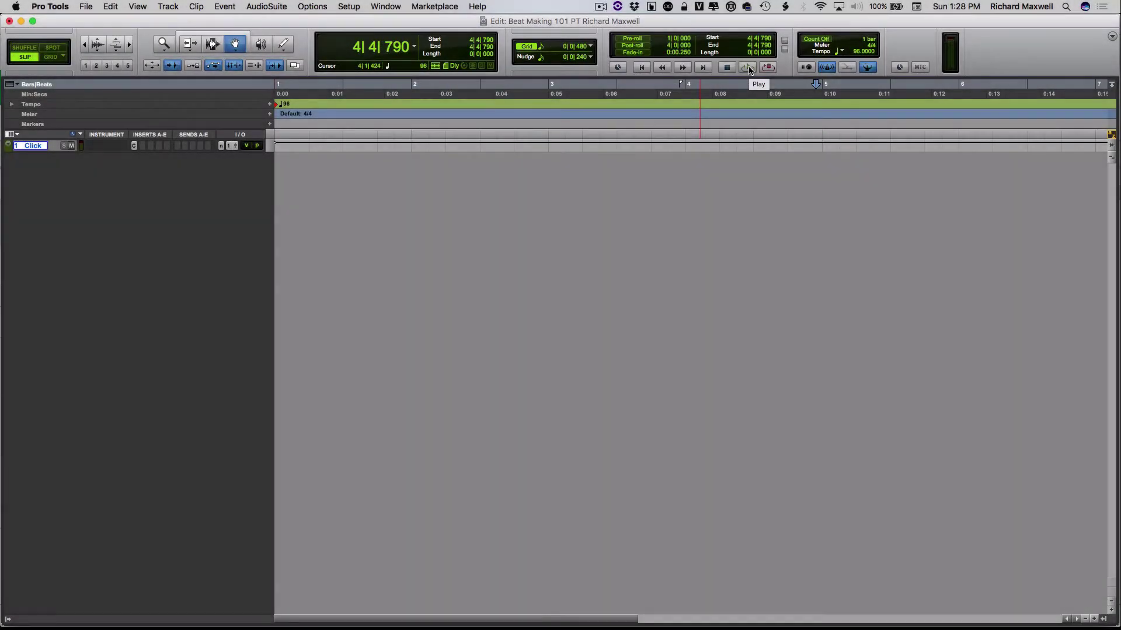
click(748, 67)
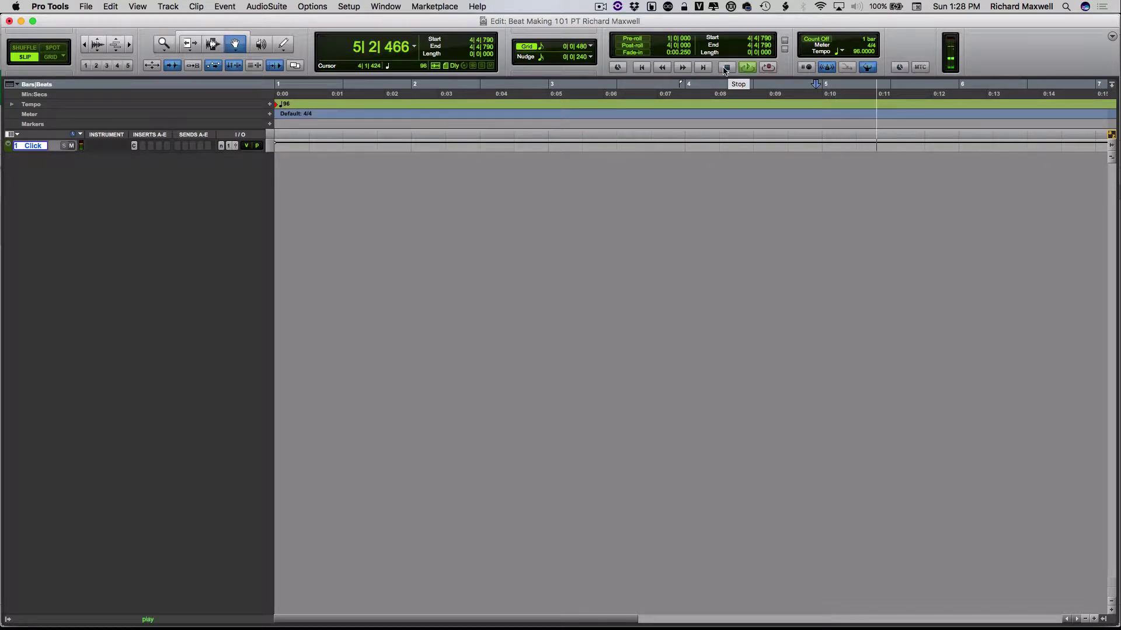
click(725, 68)
- Return to the session start, try tapping in a tempo for its tempo marker, and set that marker to 120 BPM
click(641, 68)
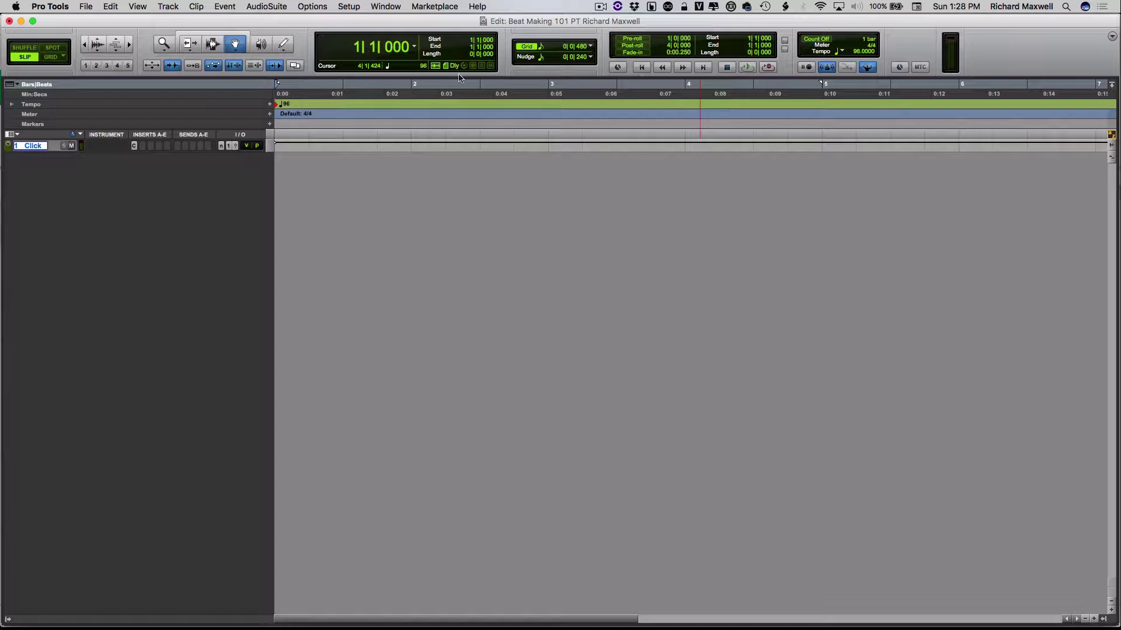
double_click(279, 107)
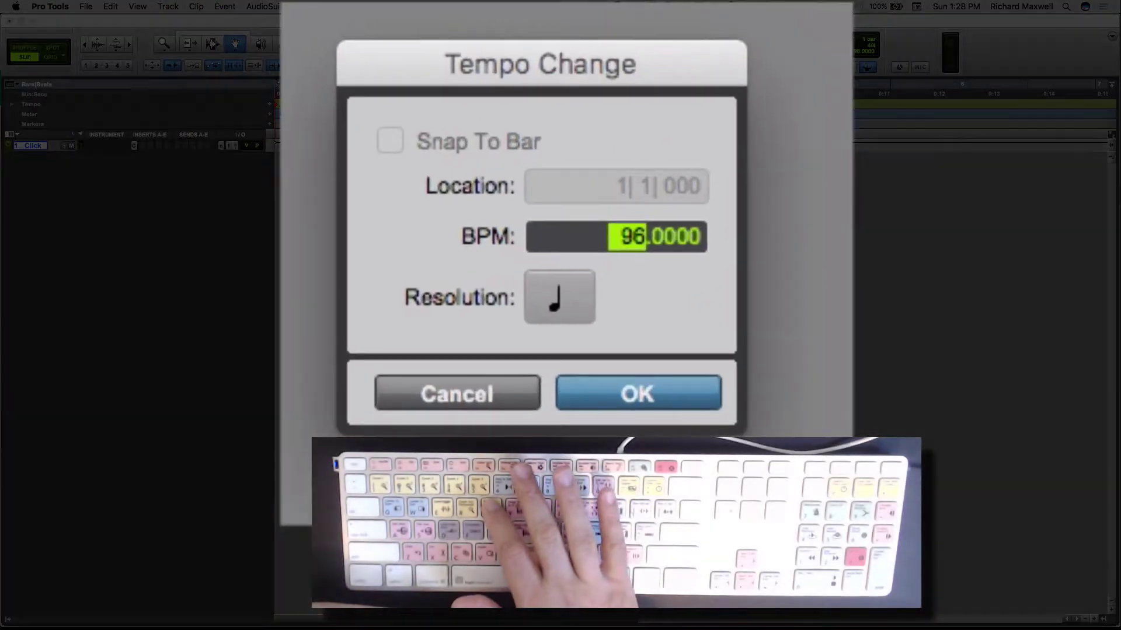
key(t)
key(t)
key(t)
key(t)
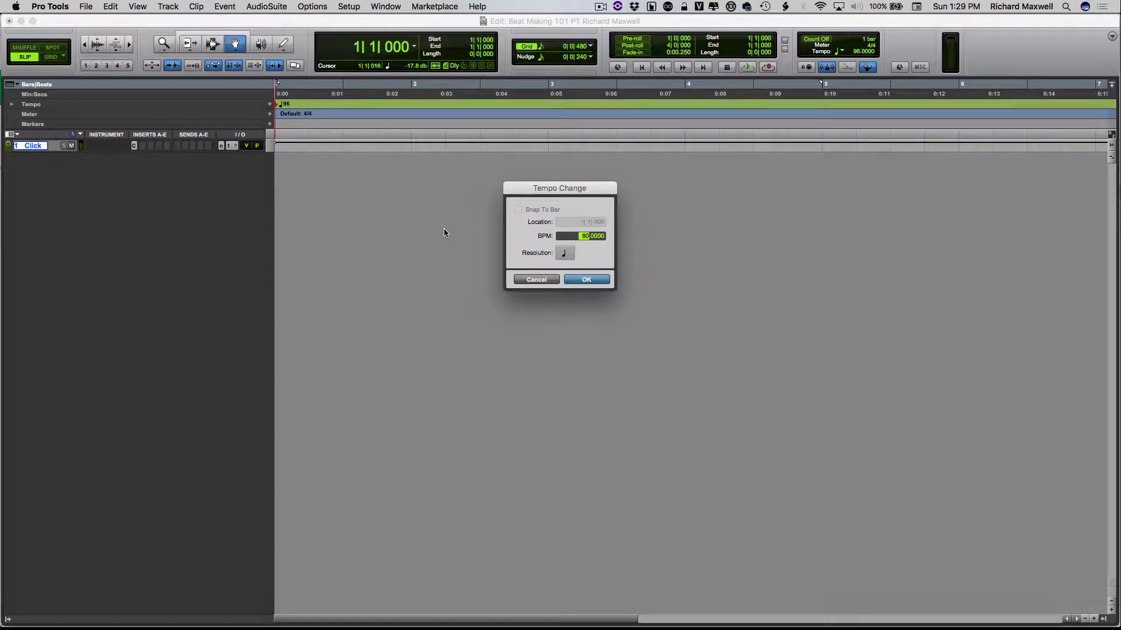
text(120)
key(Return)
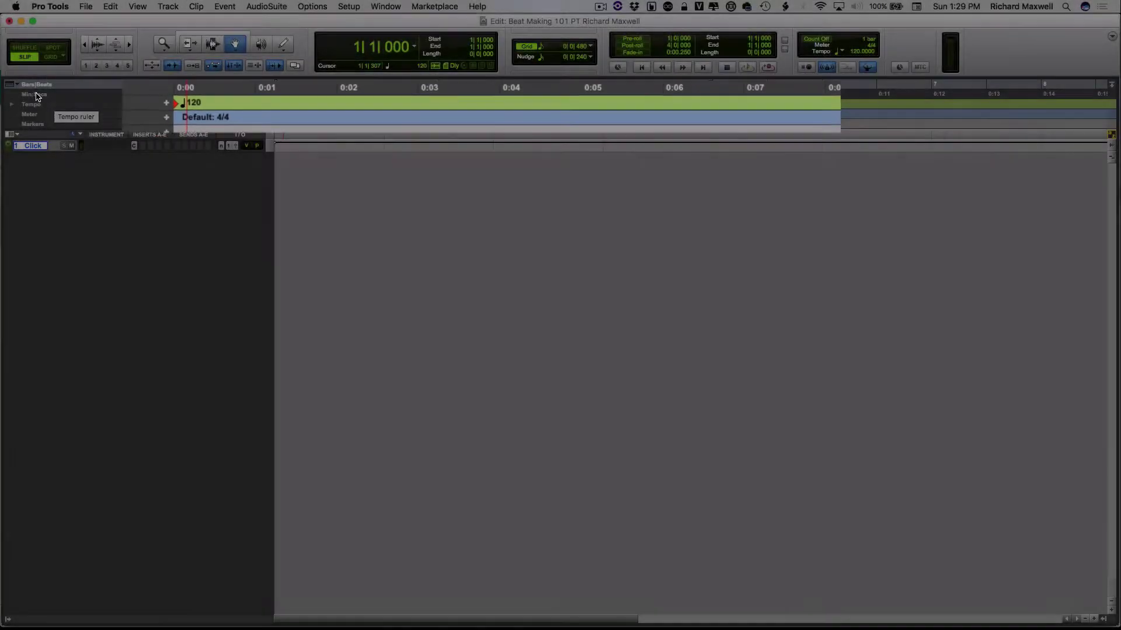
- Hide the Tempo ruler in the Edit window and show it again
click(10, 85)
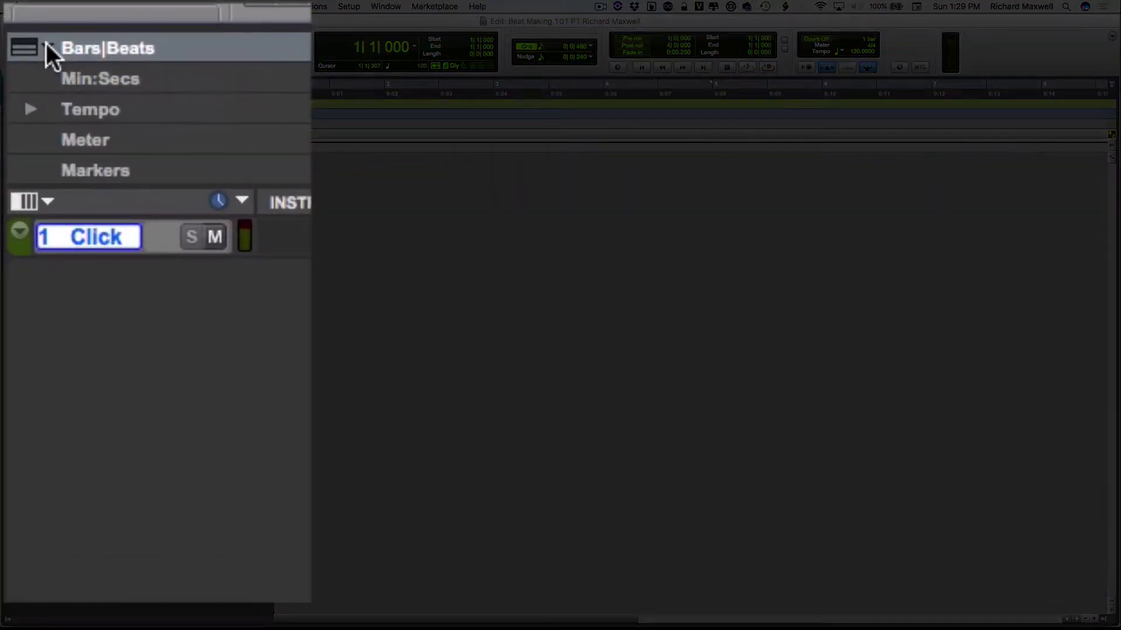
click(46, 44)
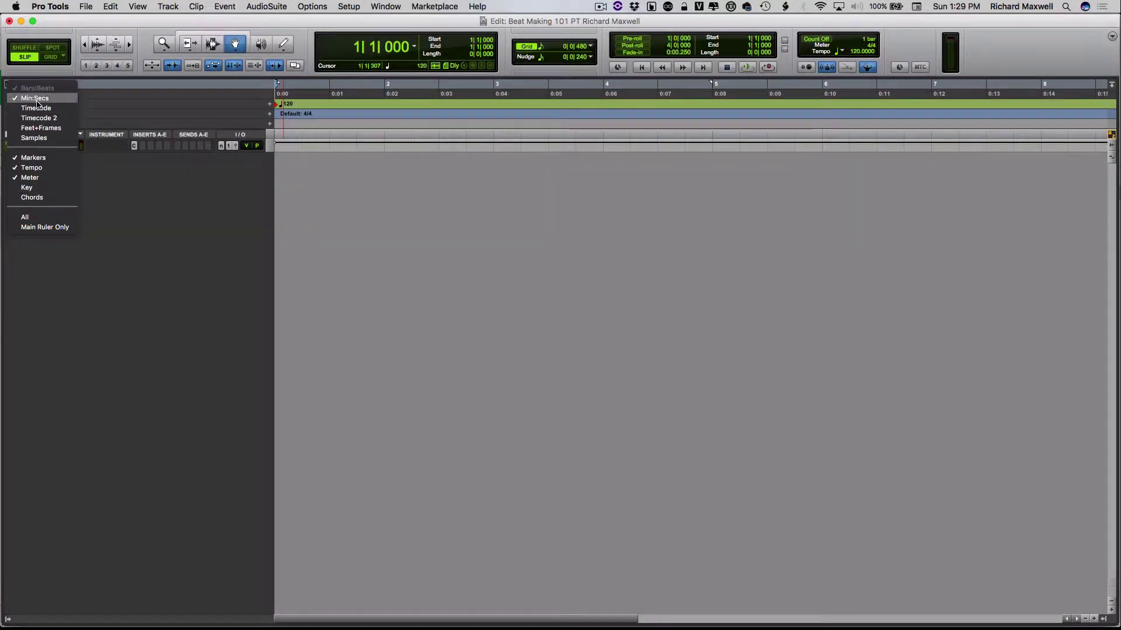
click(32, 168)
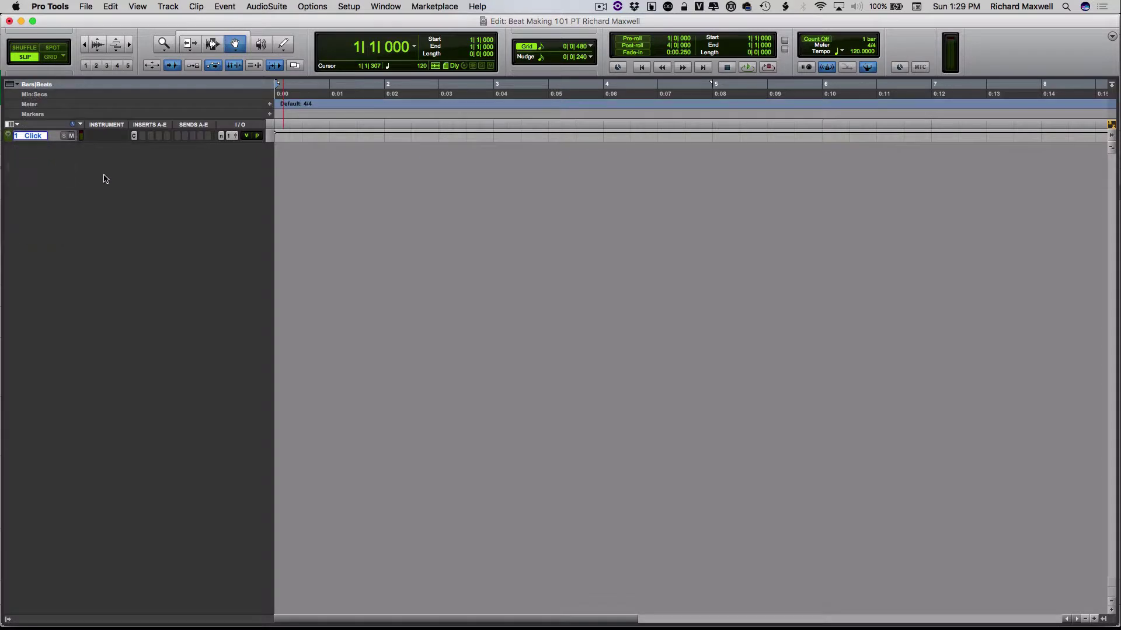
click(18, 85)
click(32, 167)
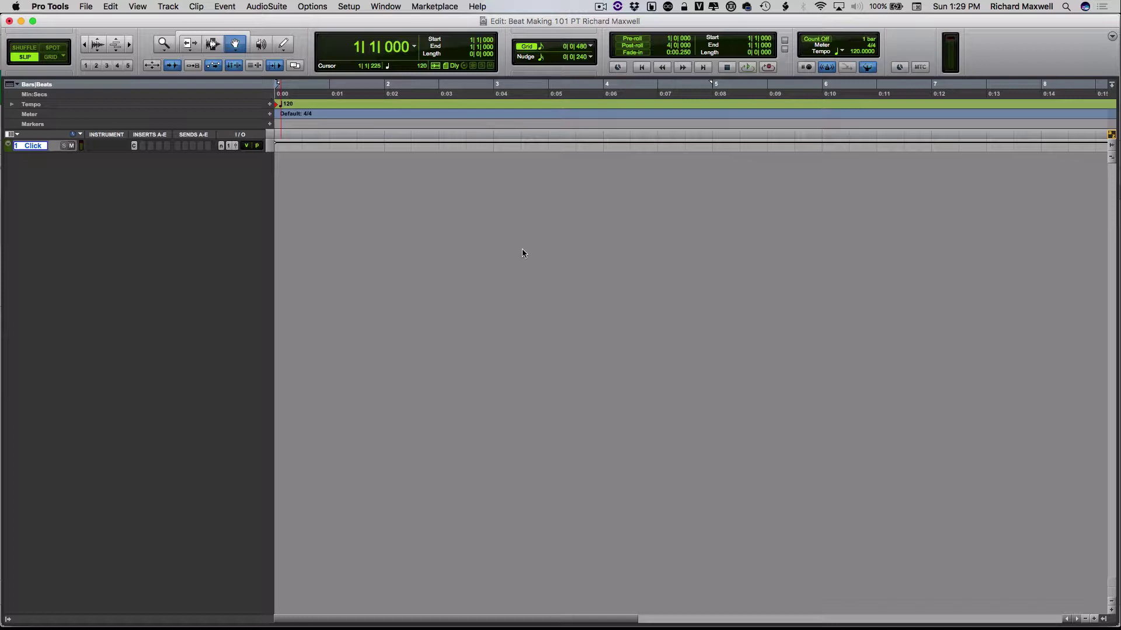
- Create one new stereo Instrument Track with a timebase in ticks
click(172, 6)
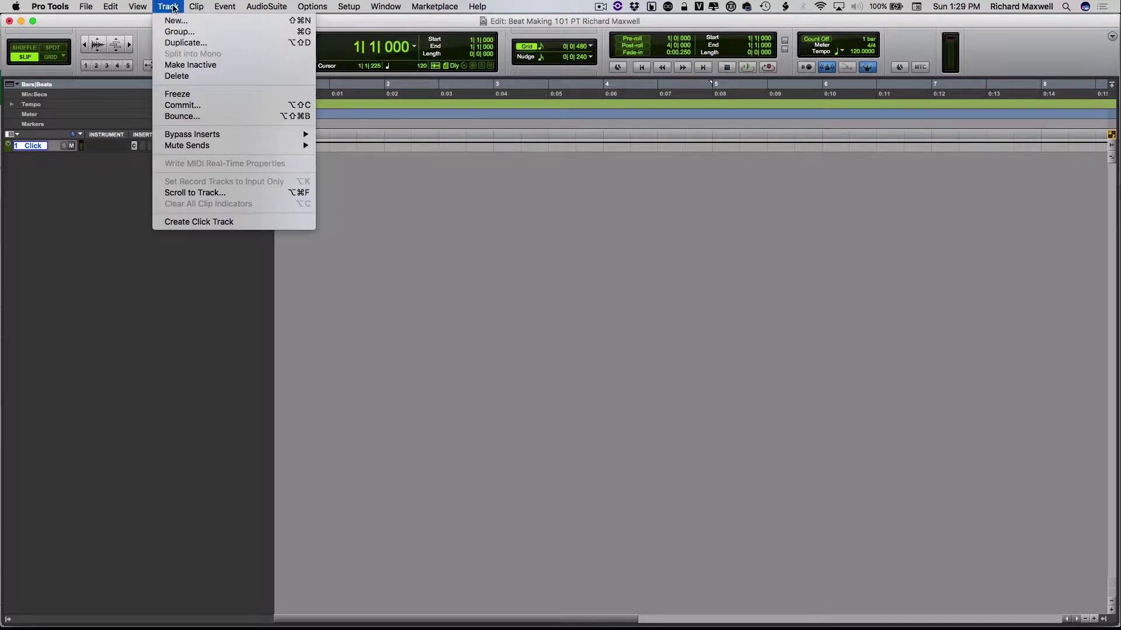
click(176, 20)
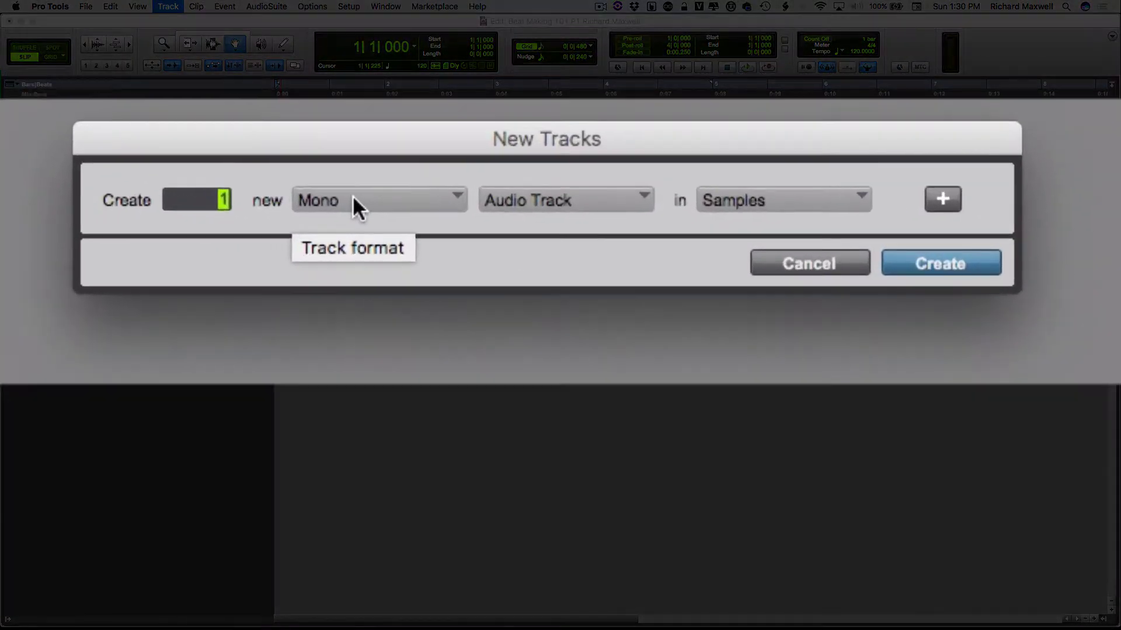
click(488, 227)
click(363, 235)
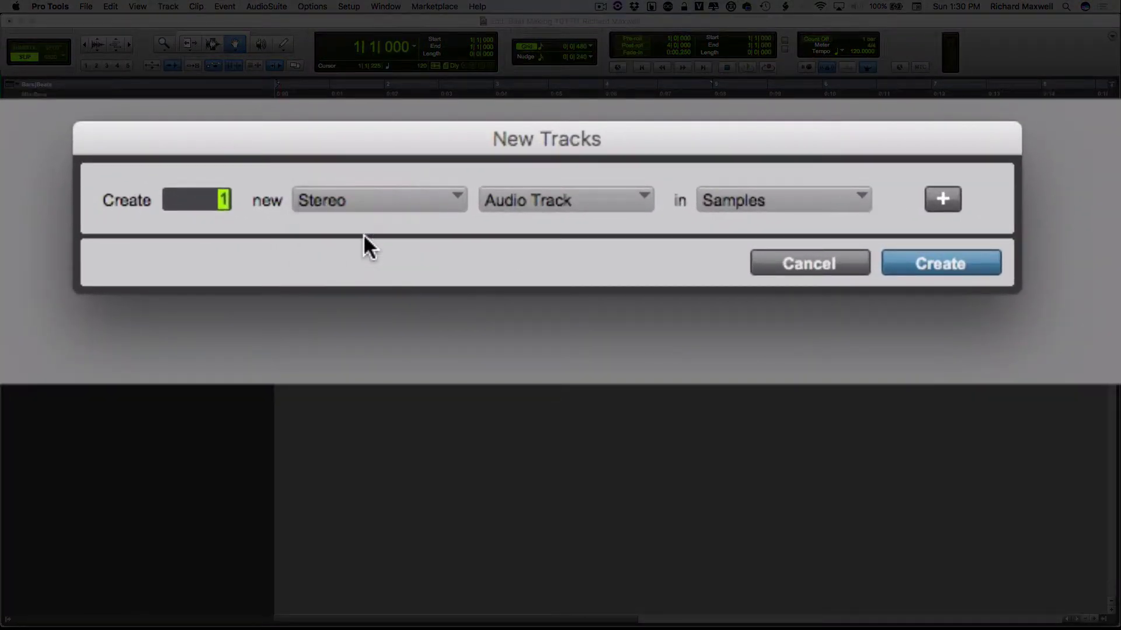
click(604, 201)
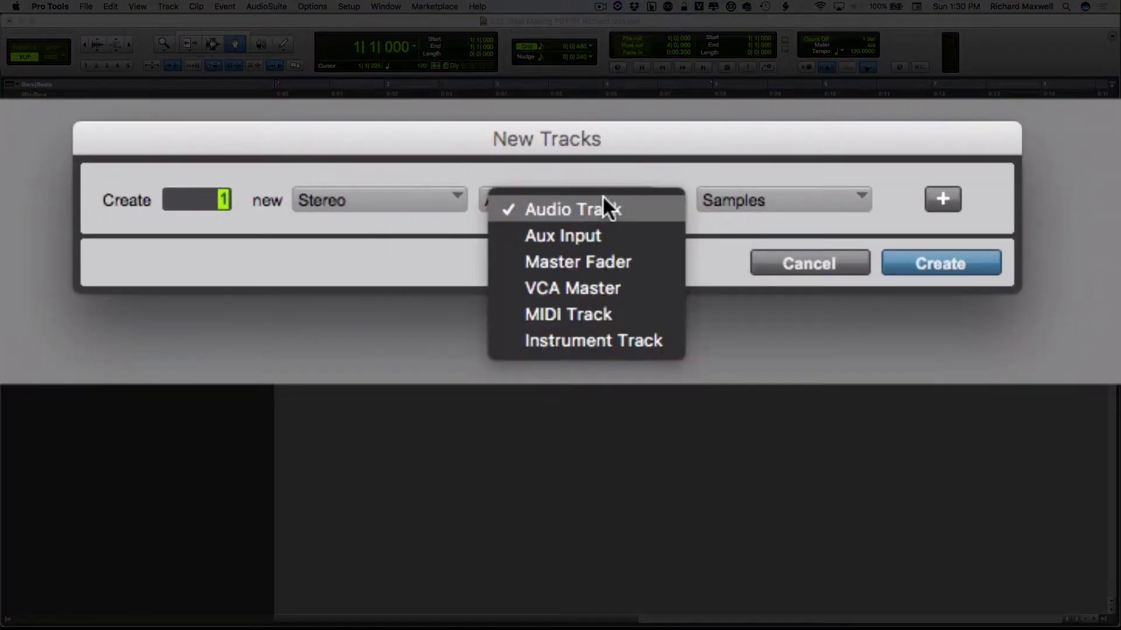
click(620, 338)
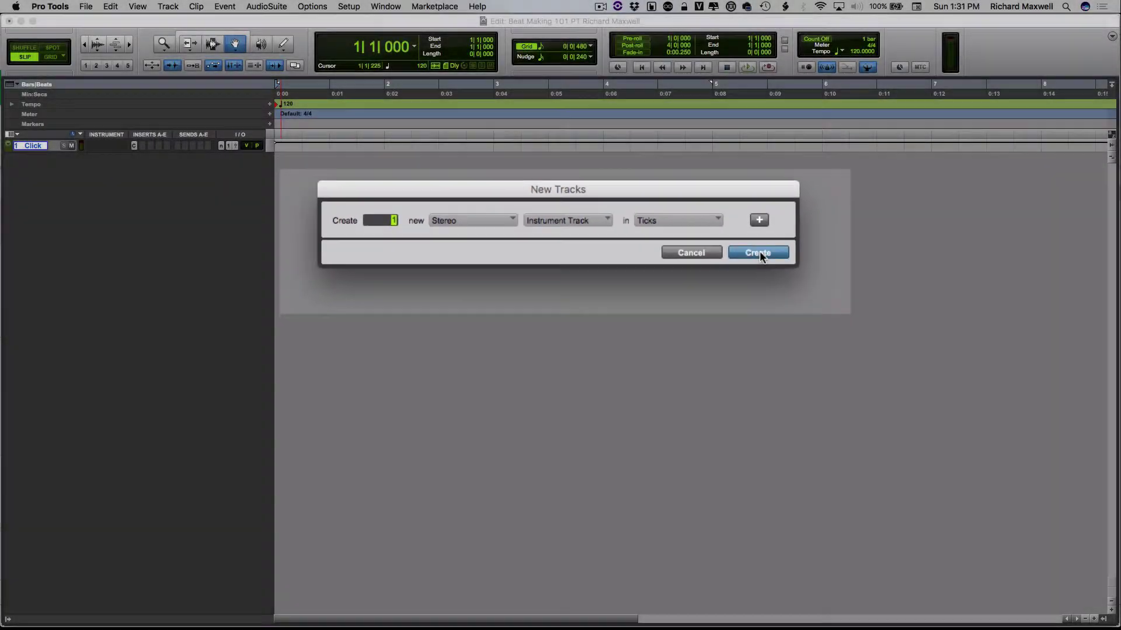
click(759, 253)
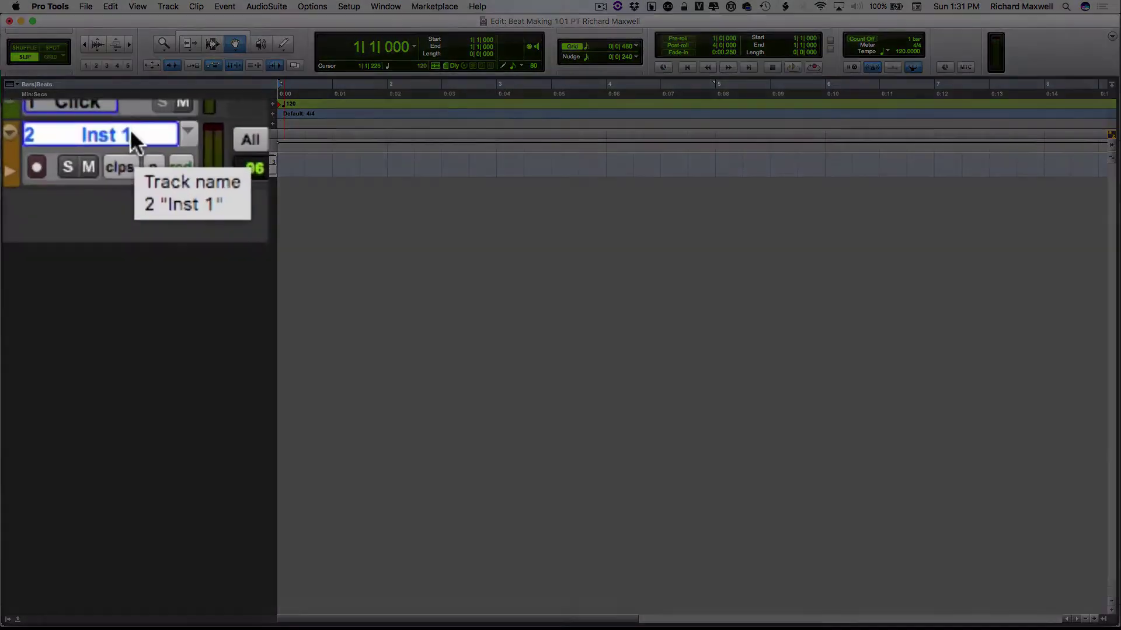
- Rename the new instrument track as Boom
double_click(52, 158)
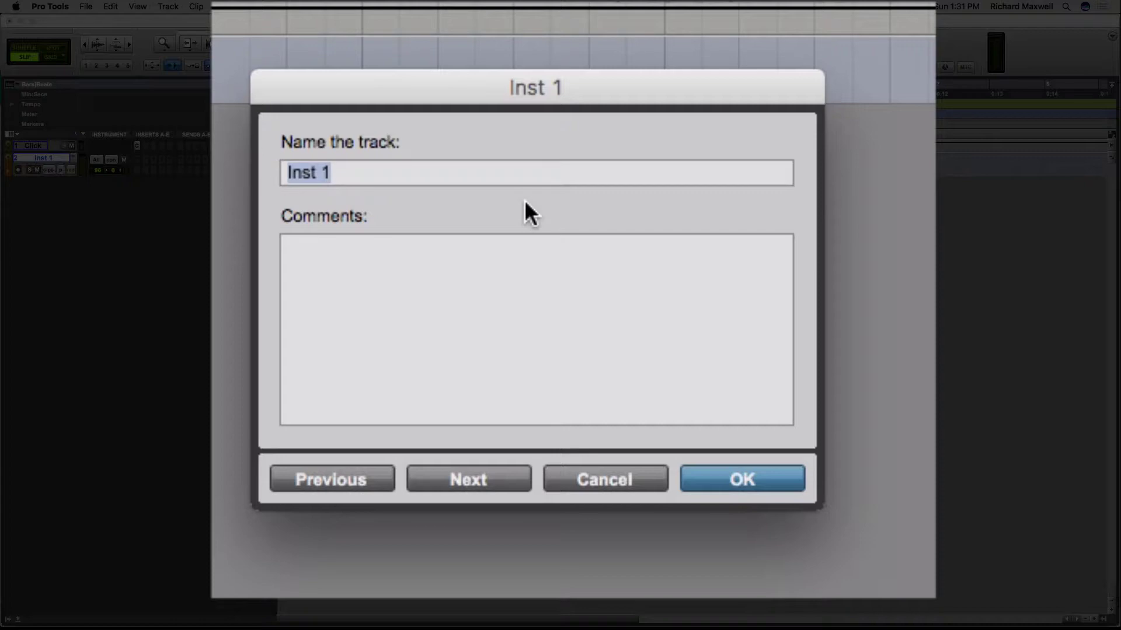
text(Boom)
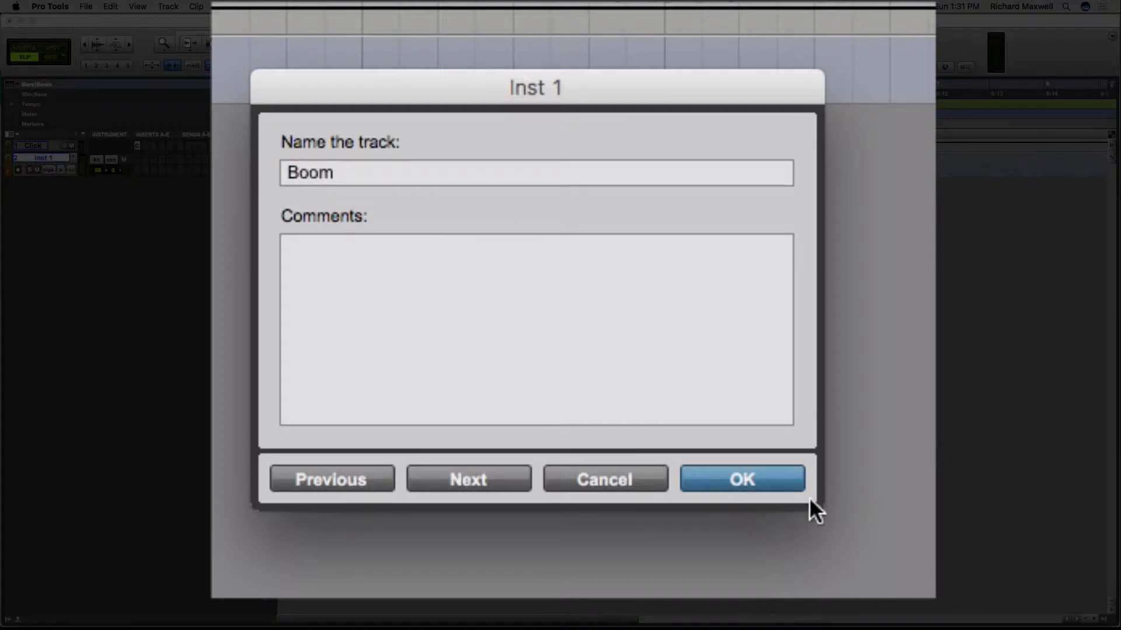
click(778, 482)
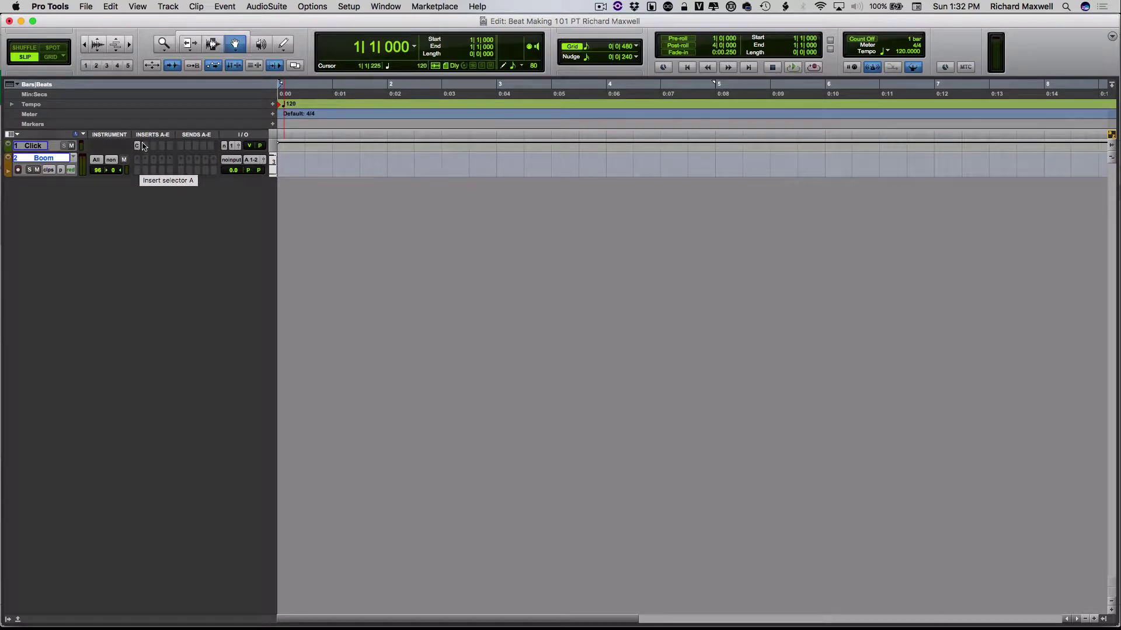
- Insert the multichannel instrument plug-in Boom (stereo) in the Boom track's first insert slot
click(139, 163)
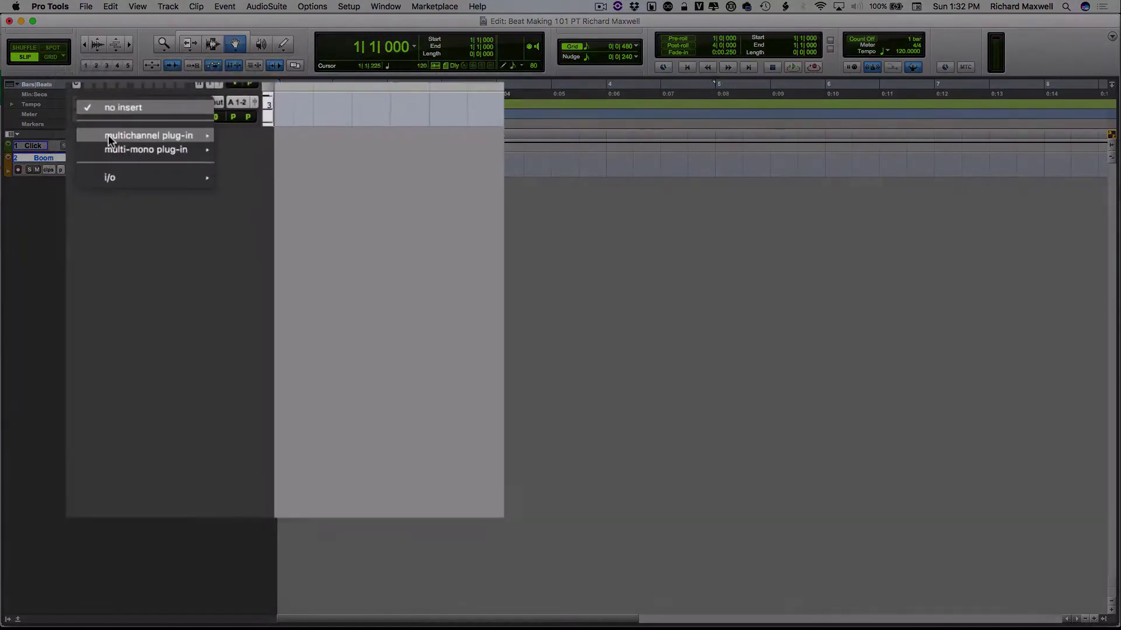
mouse_move(169, 186)
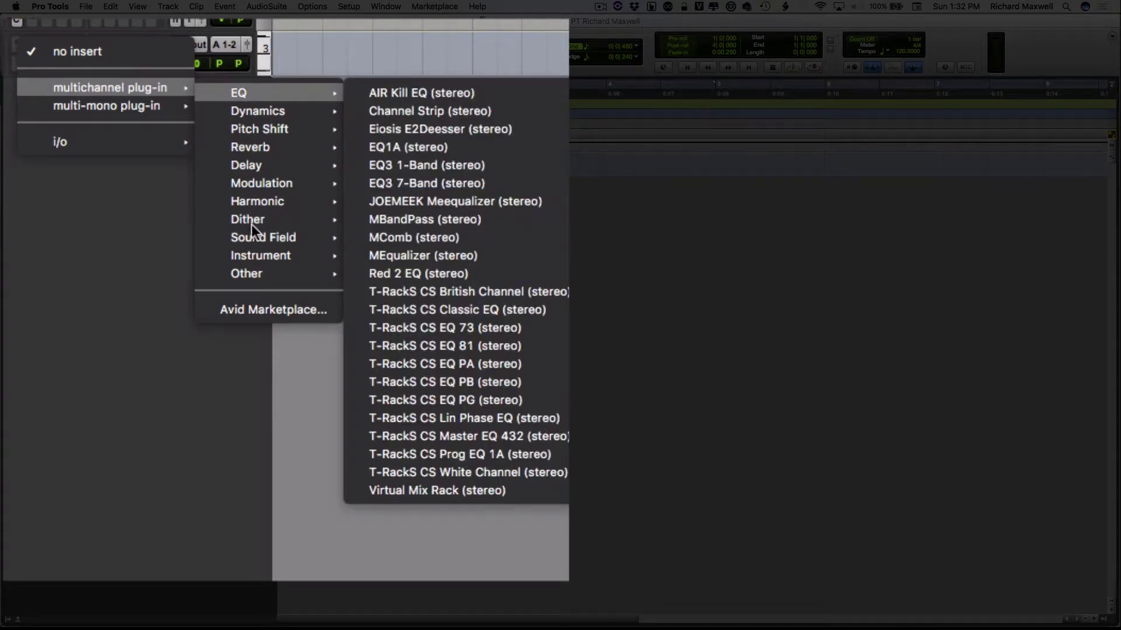
mouse_move(257, 251)
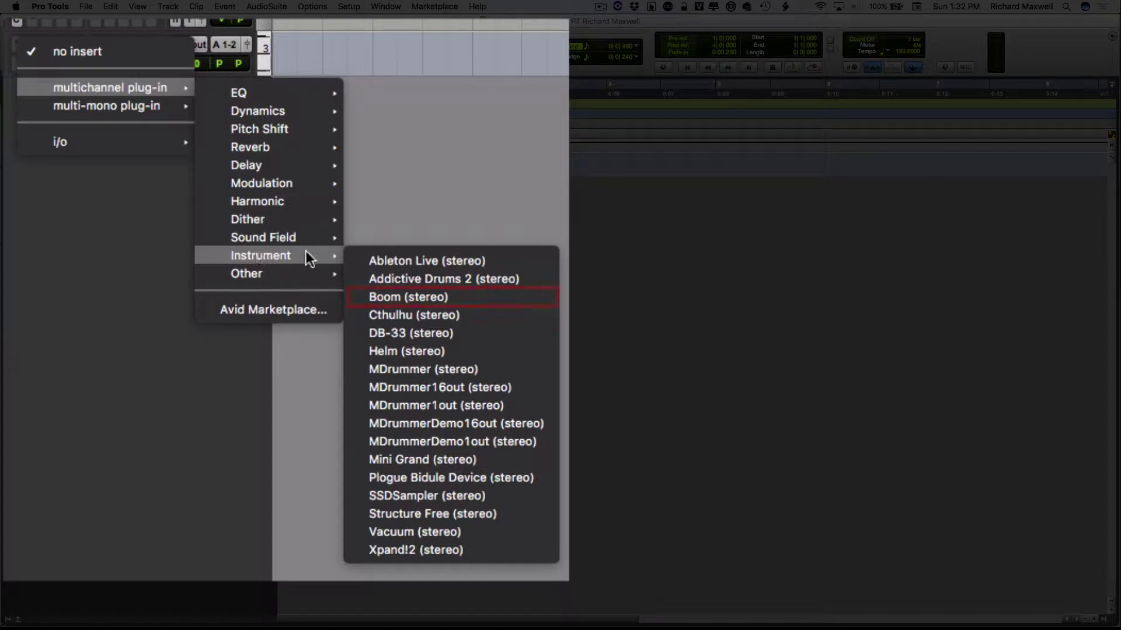
click(526, 299)
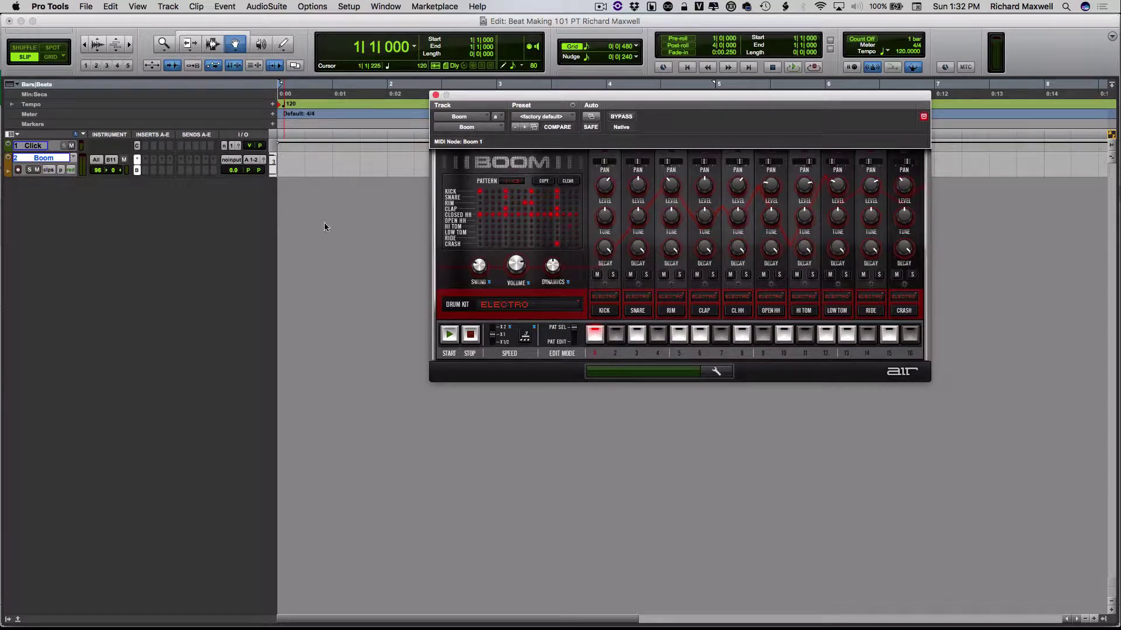
- Audition the kick, snare, rim and clap sounds of the Electro kit in the Boom plug-in
click(604, 312)
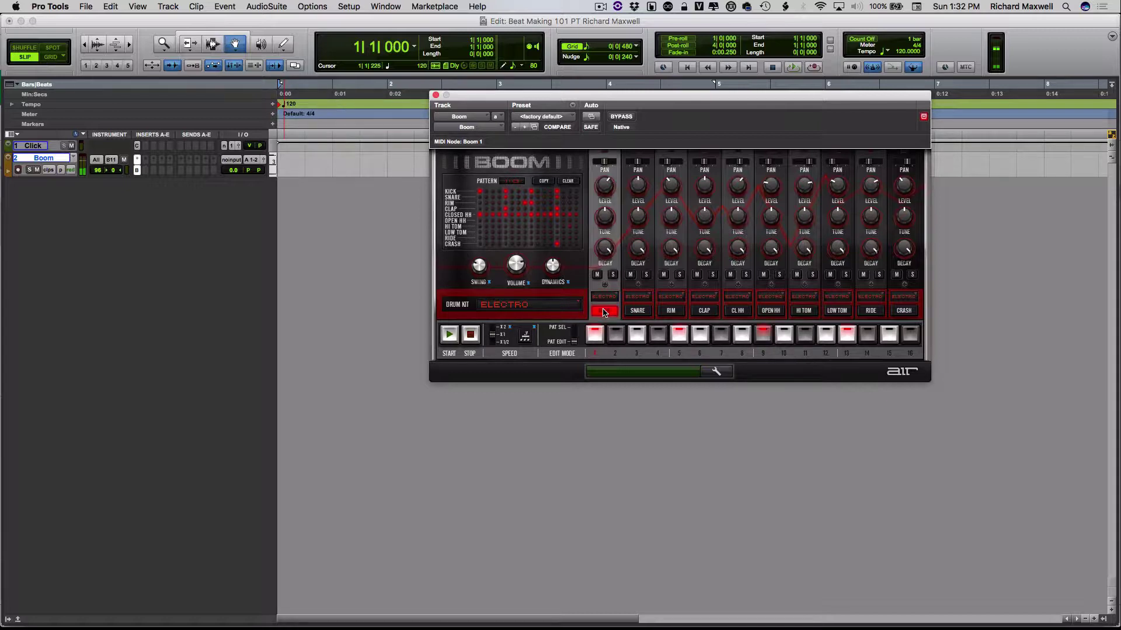
click(638, 311)
click(672, 311)
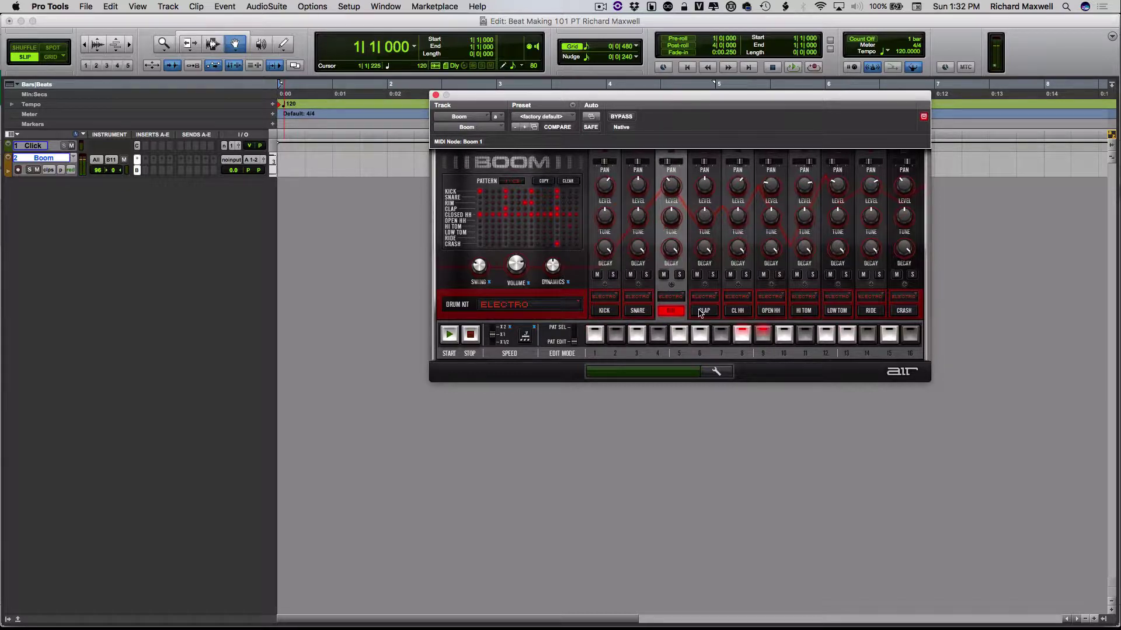
click(704, 310)
click(672, 311)
click(638, 311)
click(606, 311)
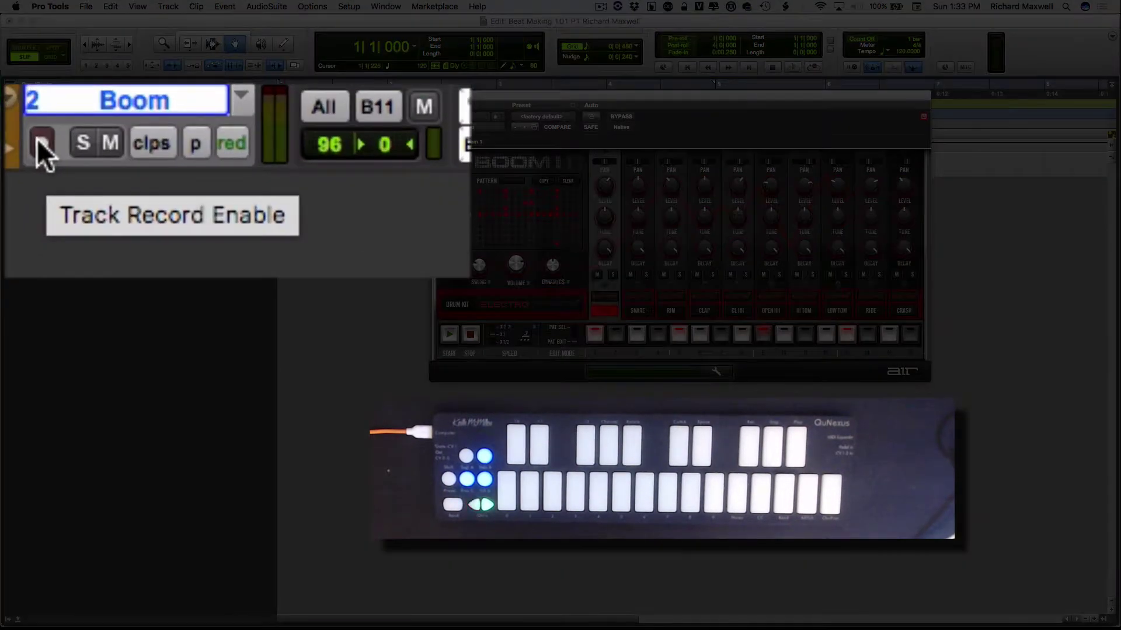
- Record-enable the Boom track and close the plug-in window
click(27, 157)
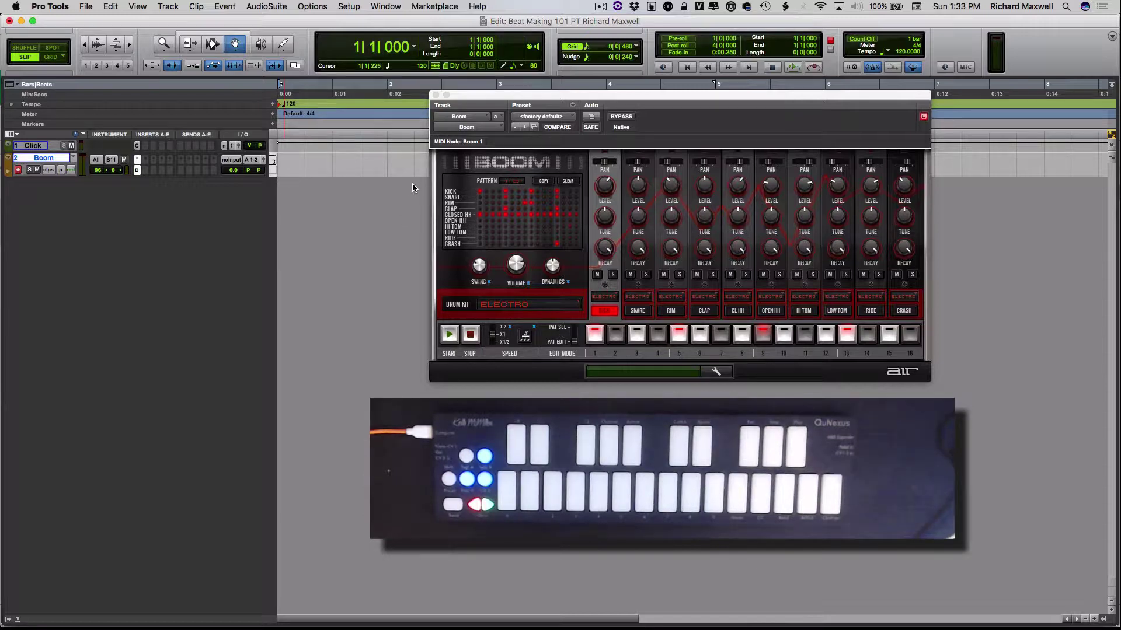
click(436, 95)
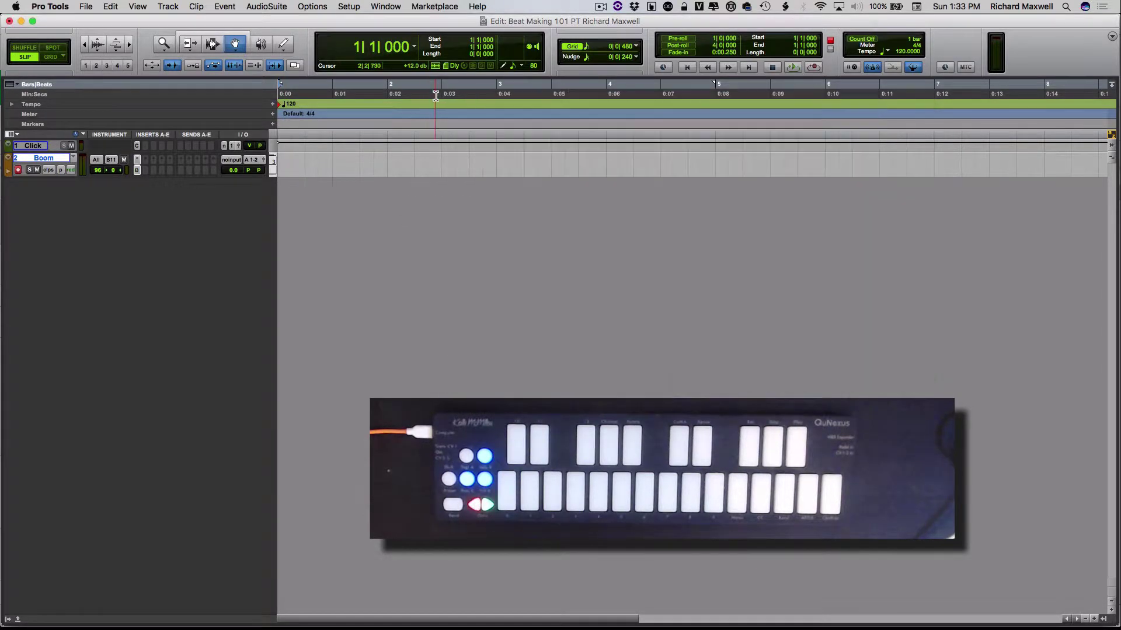
- Open the Boom track's plug-in to review its Electro drum kit, and close the plug-in window
click(137, 160)
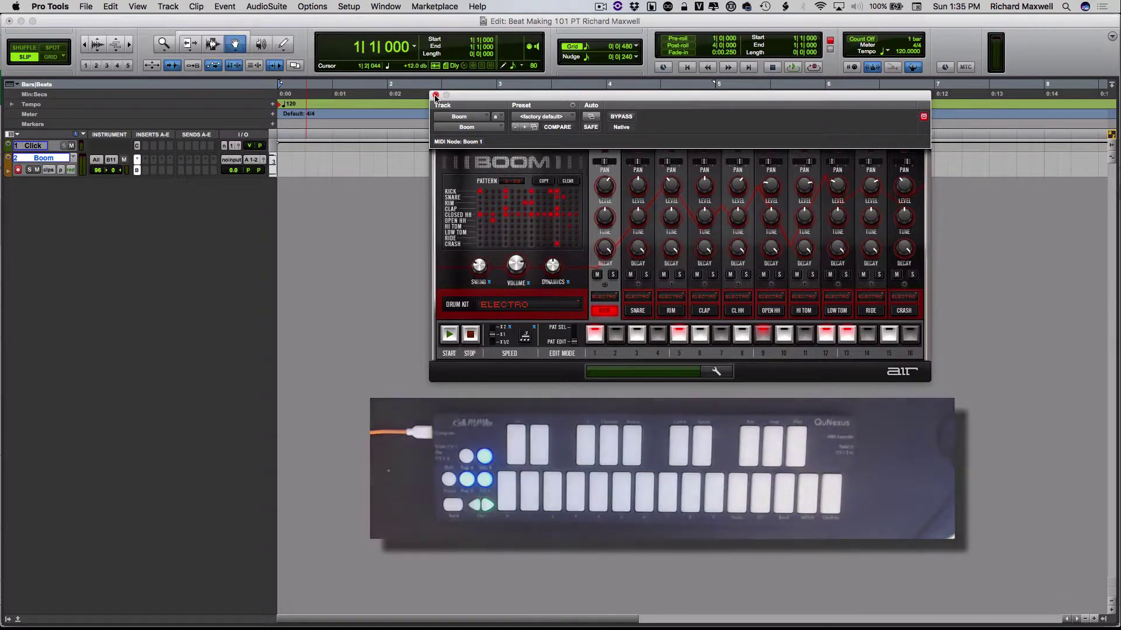
click(436, 95)
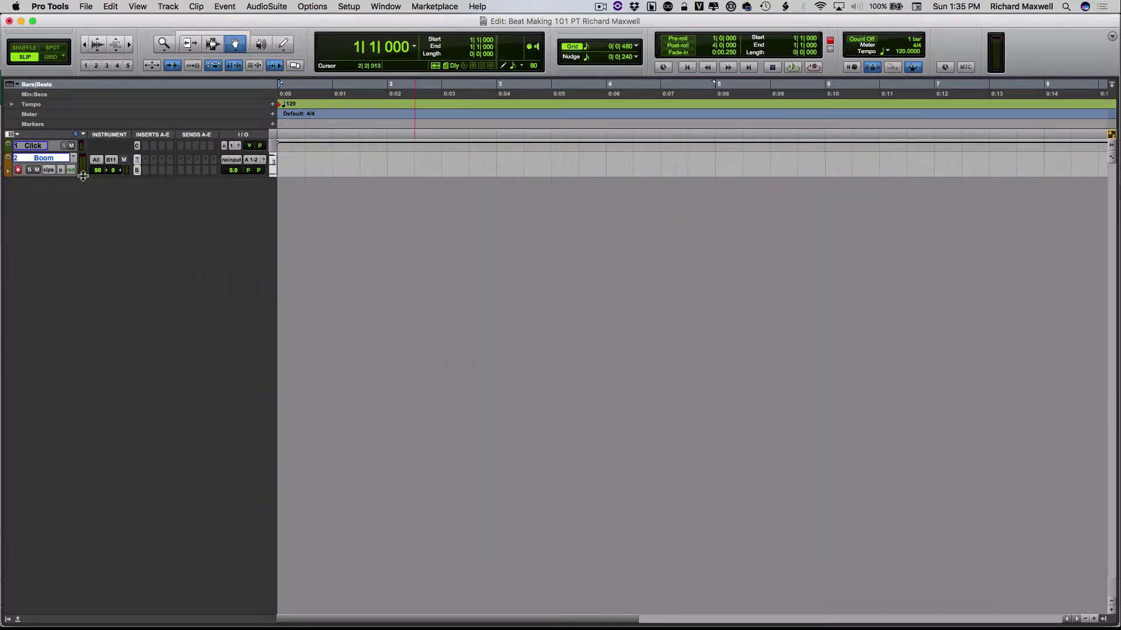
- Enlarge the Boom track's height and switch its track view to notes
drag(83, 177, 118, 460)
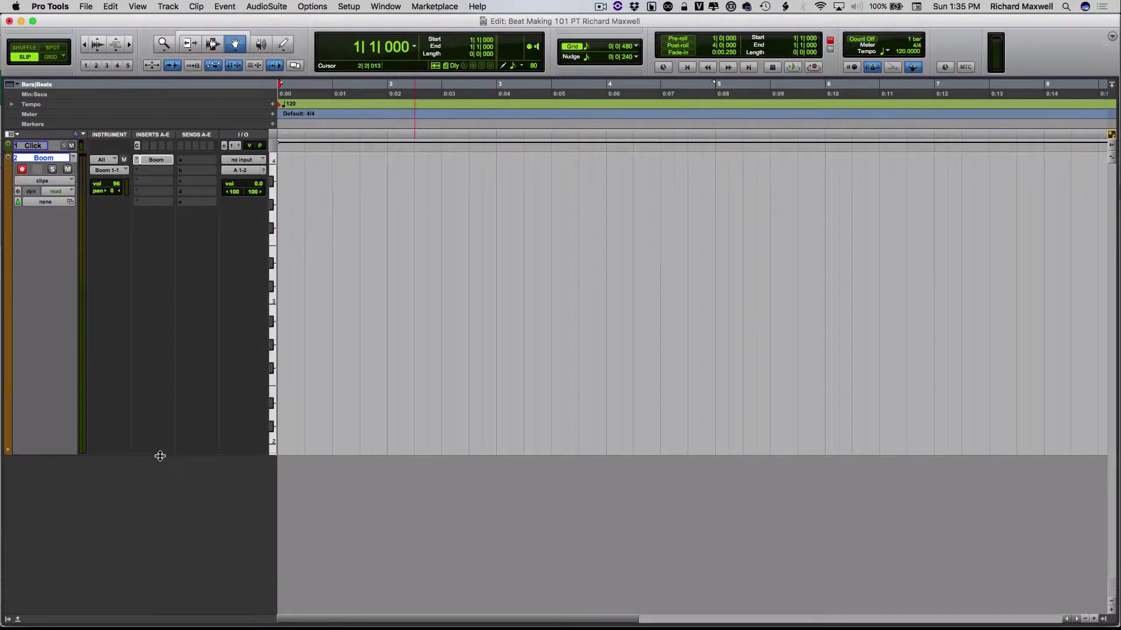
drag(158, 455, 244, 476)
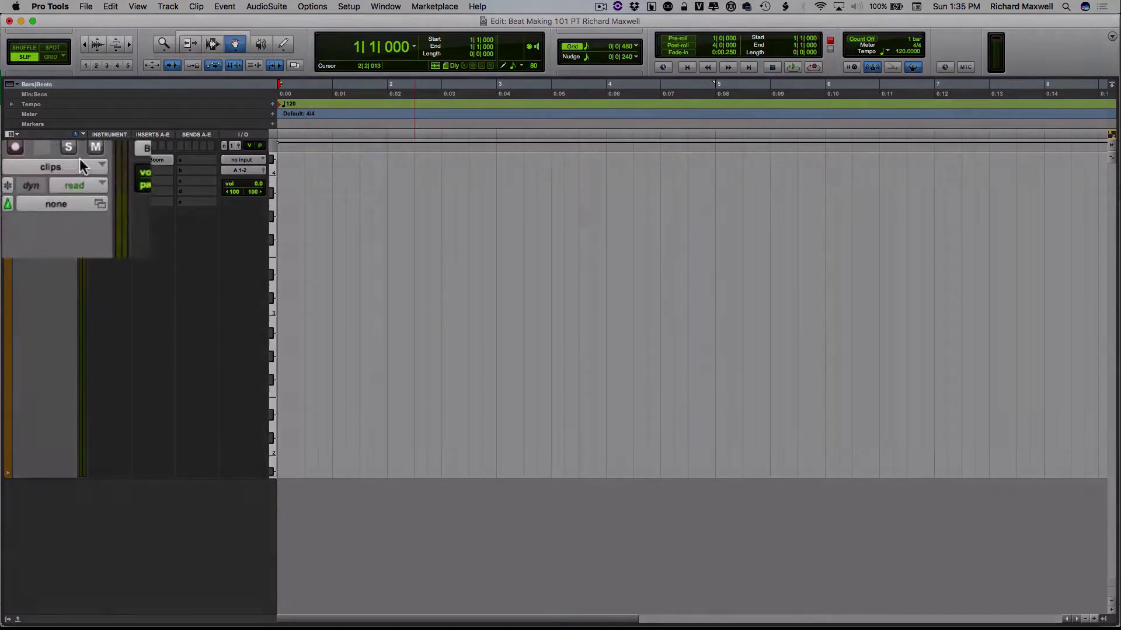
click(82, 164)
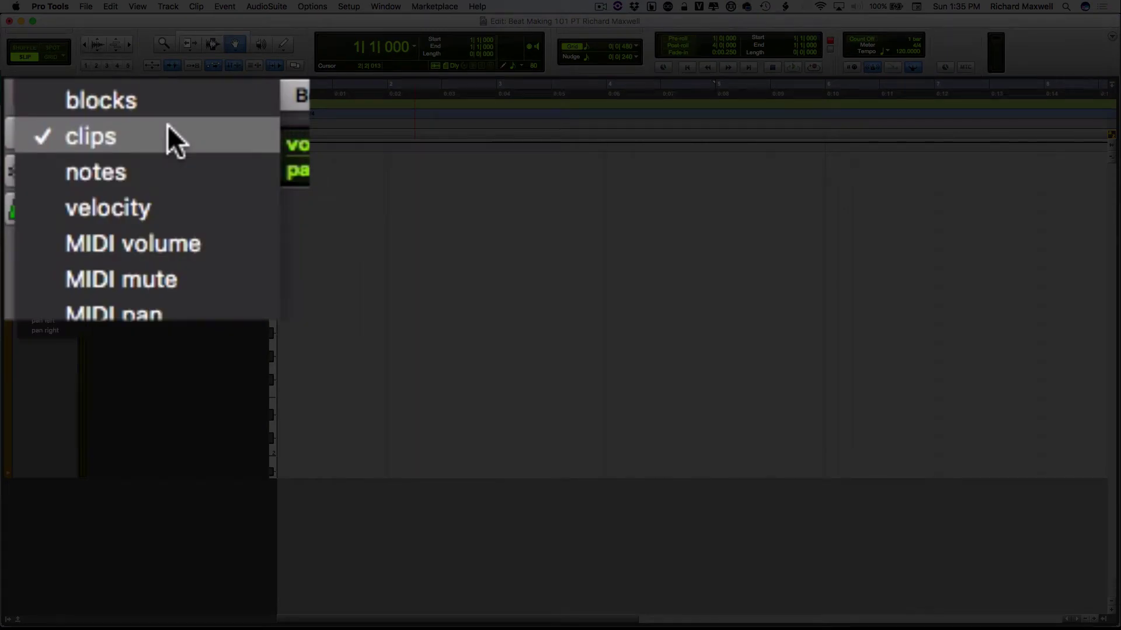
click(175, 170)
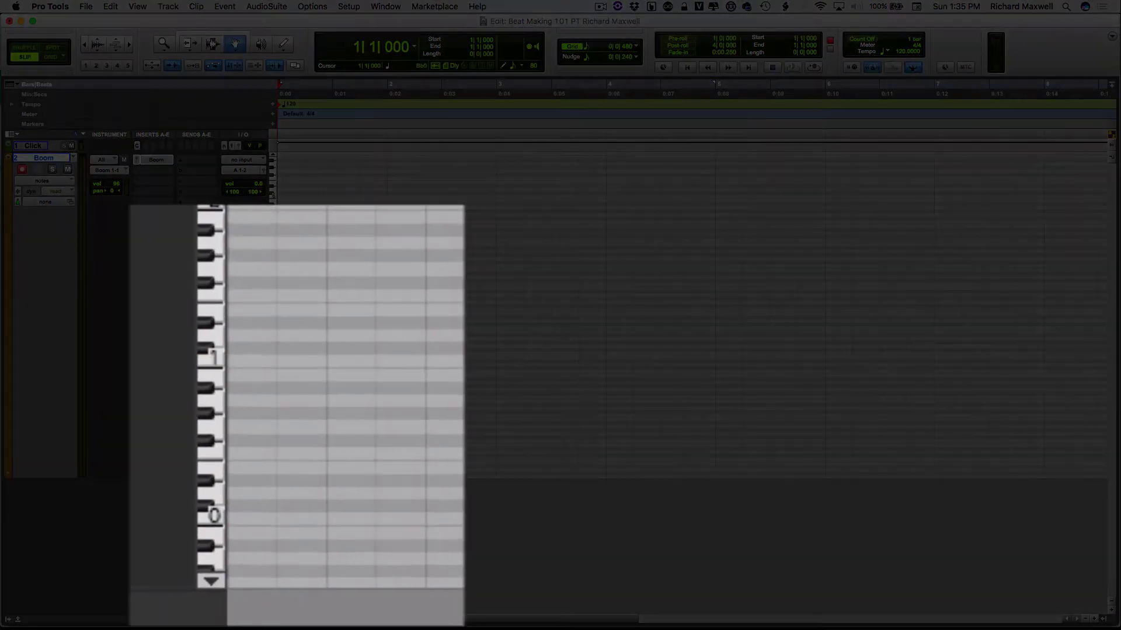
- Audition the Boom drum sounds on the track's vertical piano keys, using the white keys from C1 up to G1
click(213, 352)
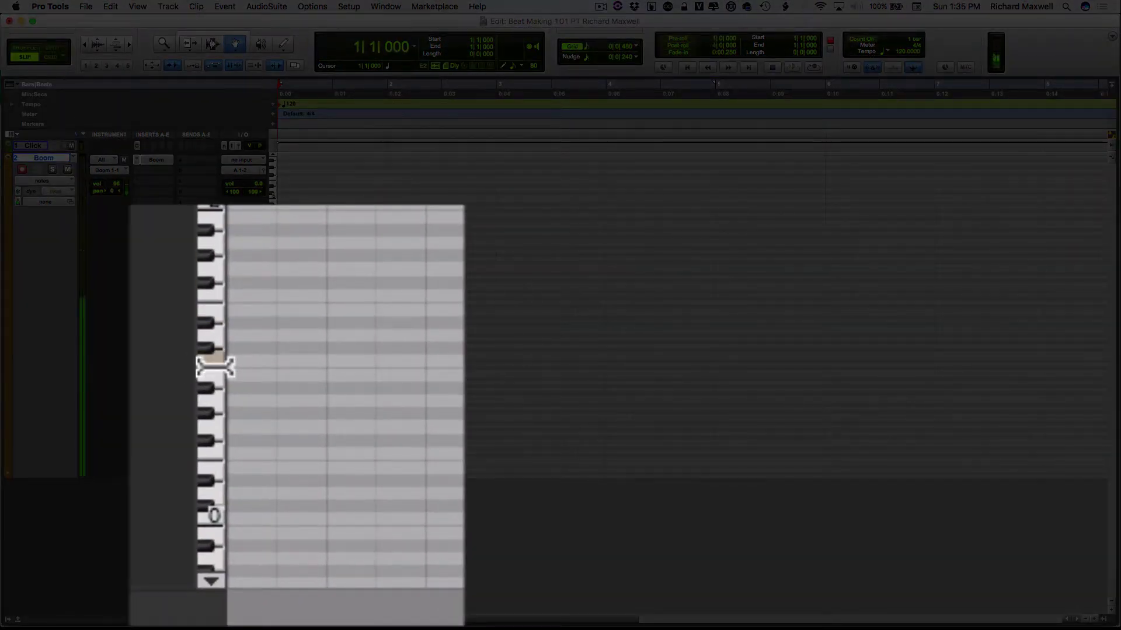
click(212, 340)
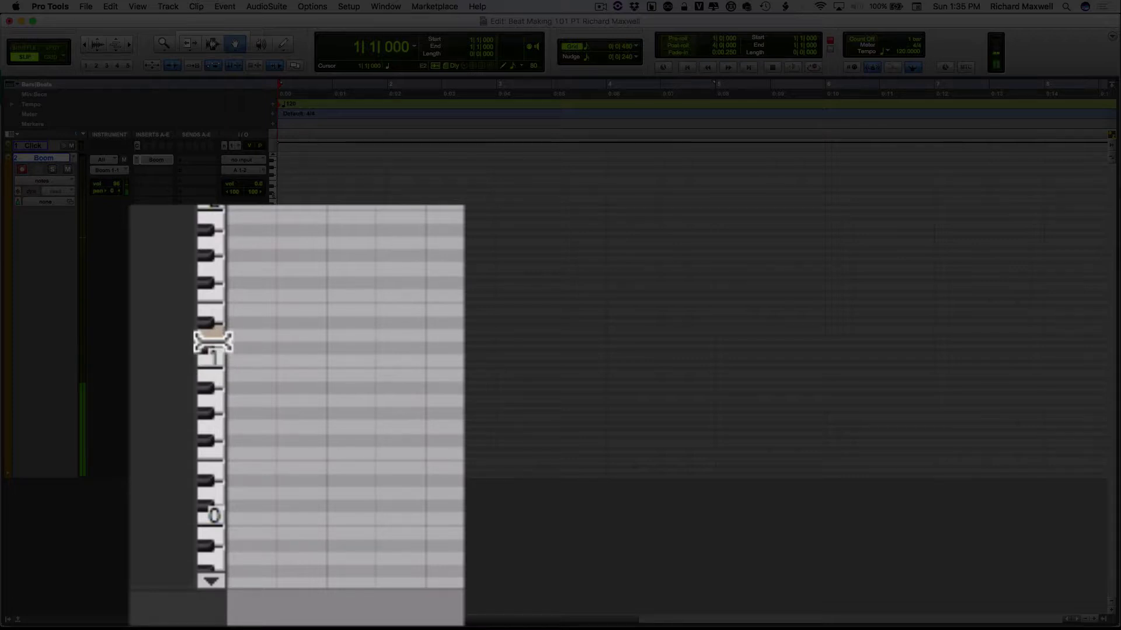
click(215, 311)
click(212, 286)
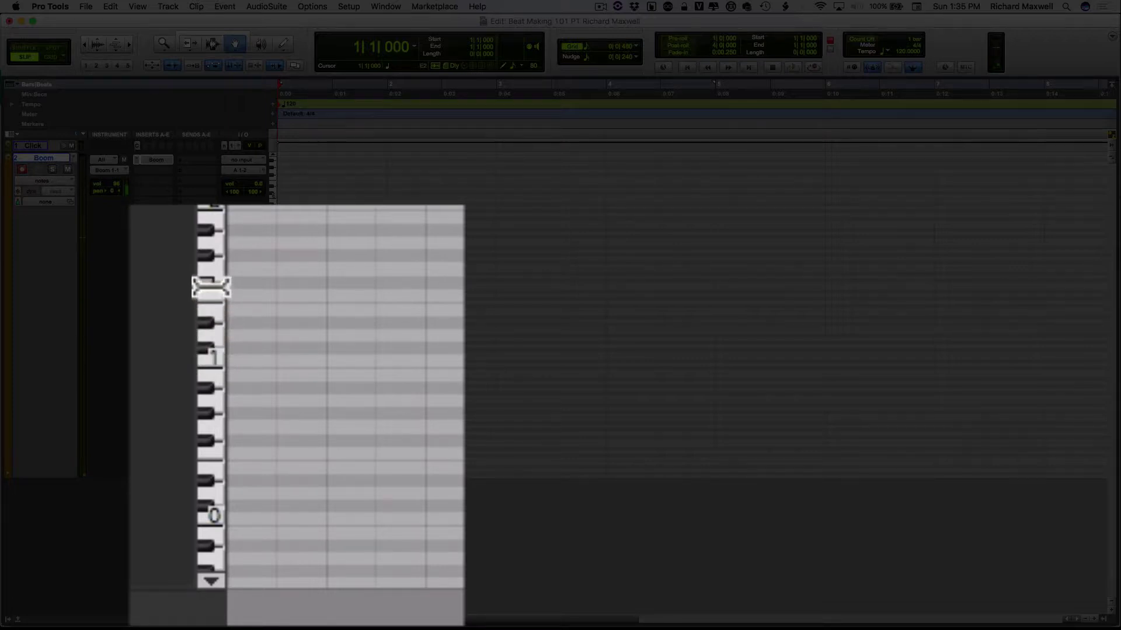
click(211, 269)
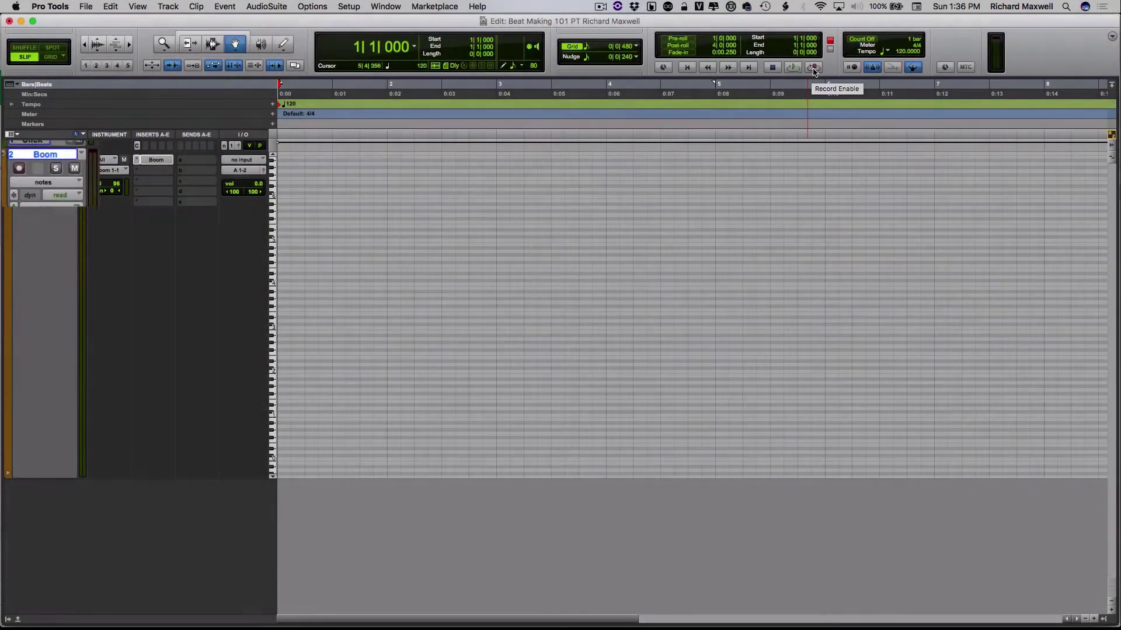
- Record an alternating kick and snare pattern in bars 3 and 4 of the Boom track, starting the transport at bar 1
click(814, 68)
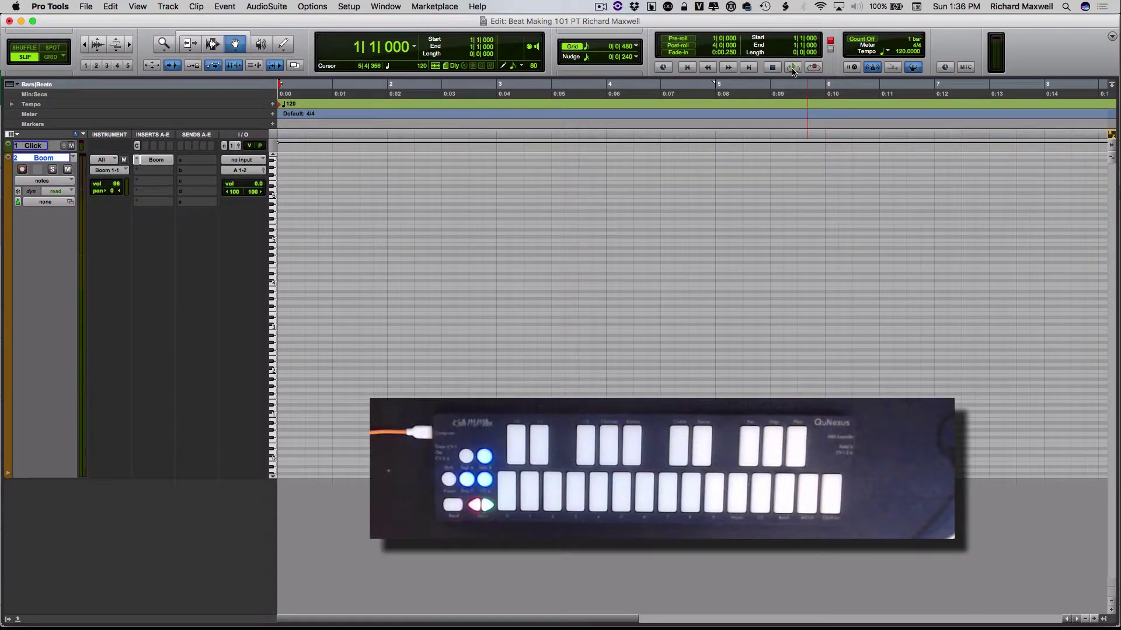
click(792, 67)
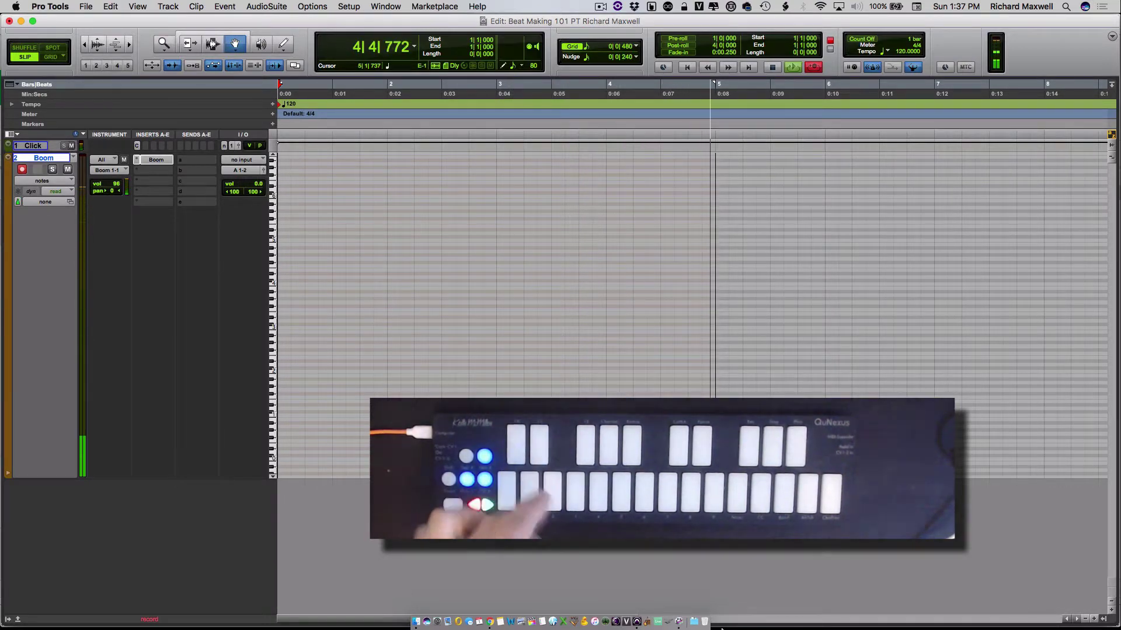
key(space)
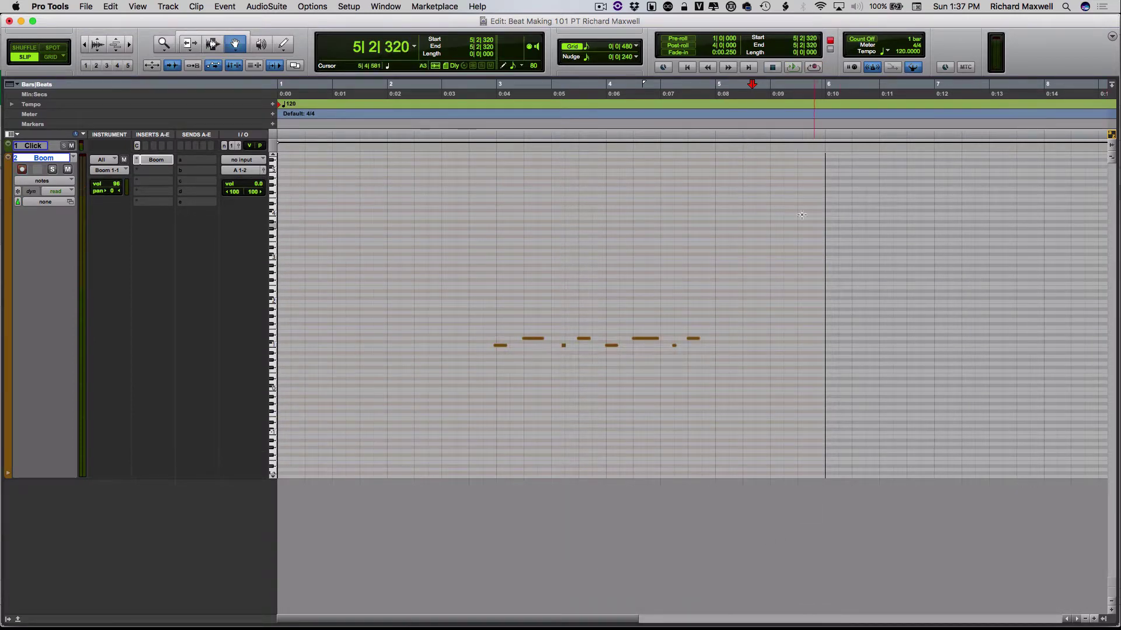
- Return to the session start and play back the recorded drum pattern
click(686, 67)
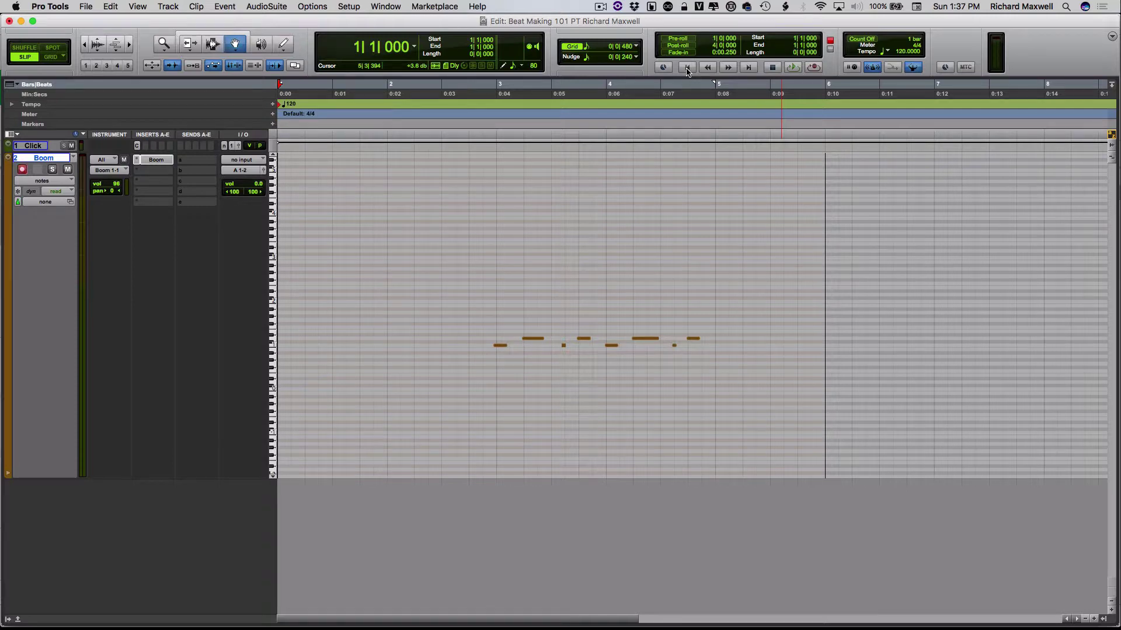
click(791, 68)
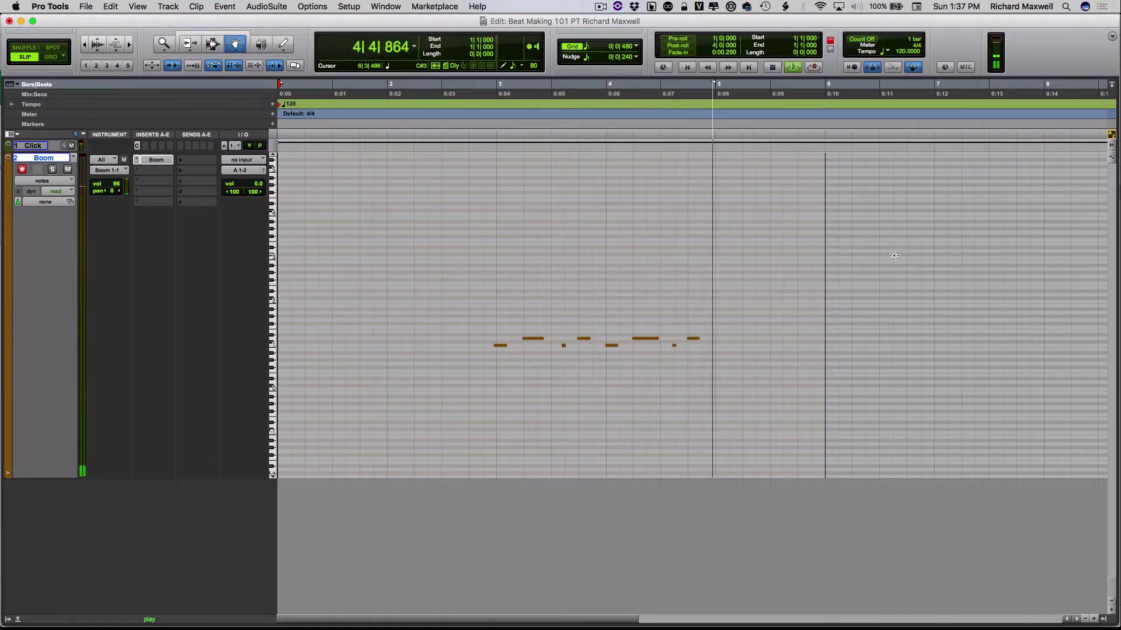
key(space)
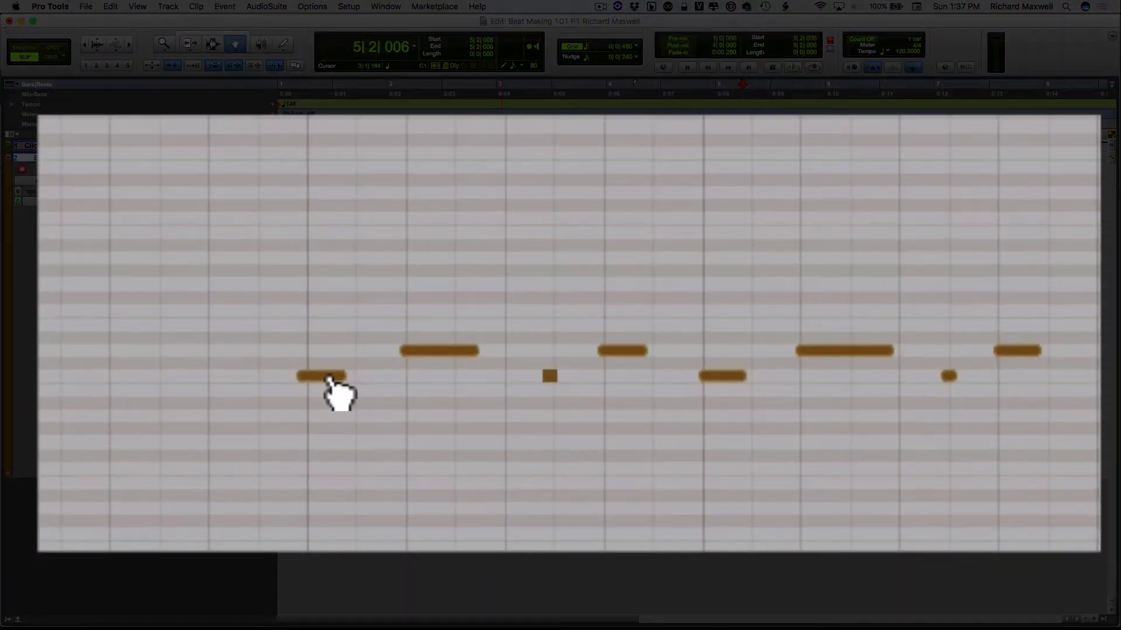
- Move the first recorded kick note to 3|1|028, close to the start of bar 3
click(329, 377)
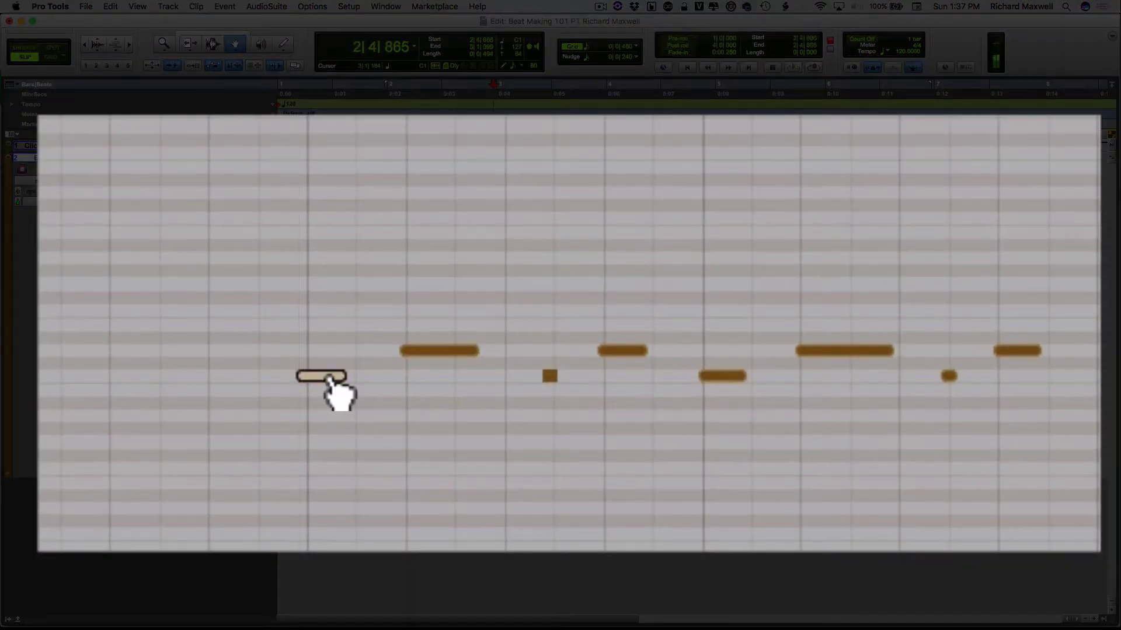
mouse_move(329, 377)
mouse_down()
mouse_move(251, 384)
mouse_move(357, 385)
mouse_move(343, 386)
mouse_move(336, 341)
mouse_move(329, 143)
mouse_move(289, 271)
mouse_move(299, 357)
mouse_move(195, 338)
mouse_move(270, 330)
mouse_move(286, 376)
mouse_move(344, 380)
mouse_up()
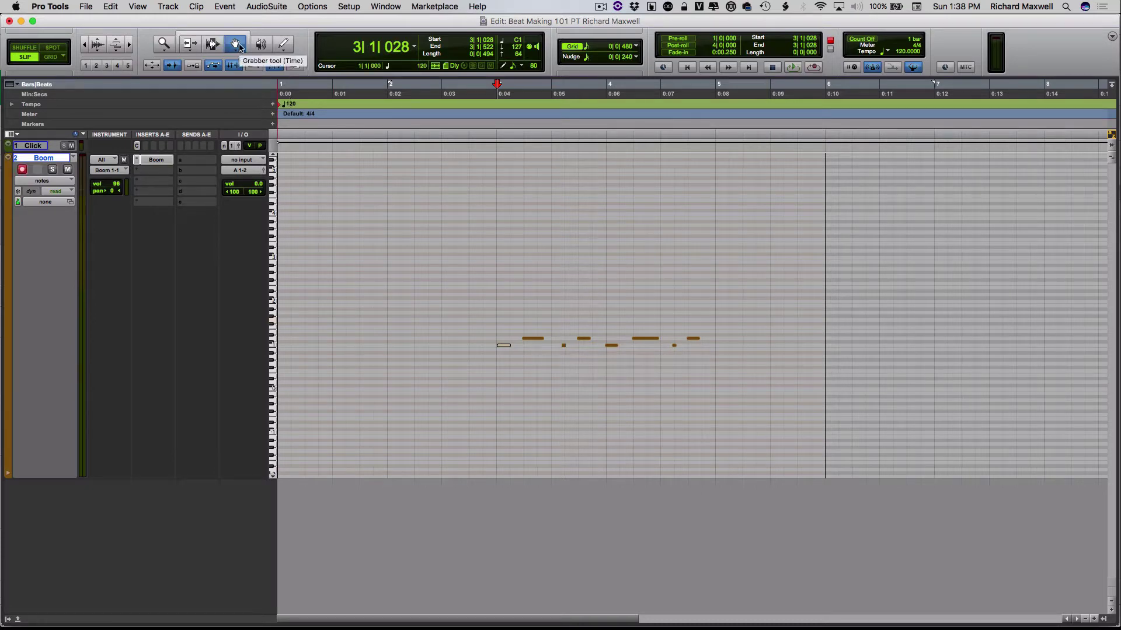
- Quantize the start of all recorded notes to a 1/8 note grid, preserving note duration, and play back the pattern
drag(460, 299, 756, 392)
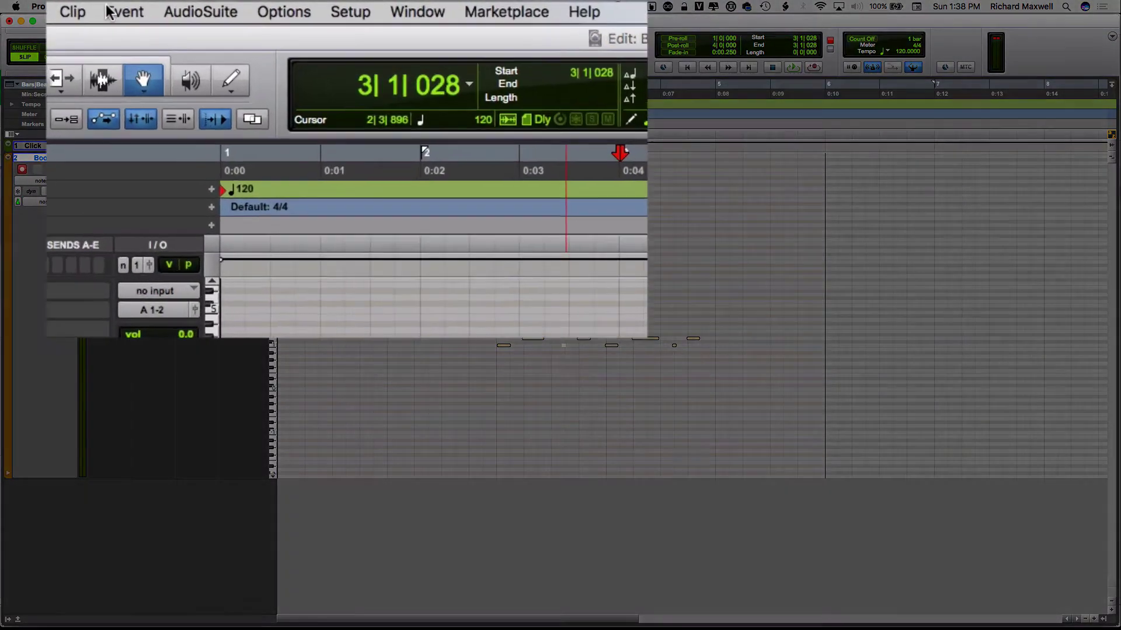
click(225, 7)
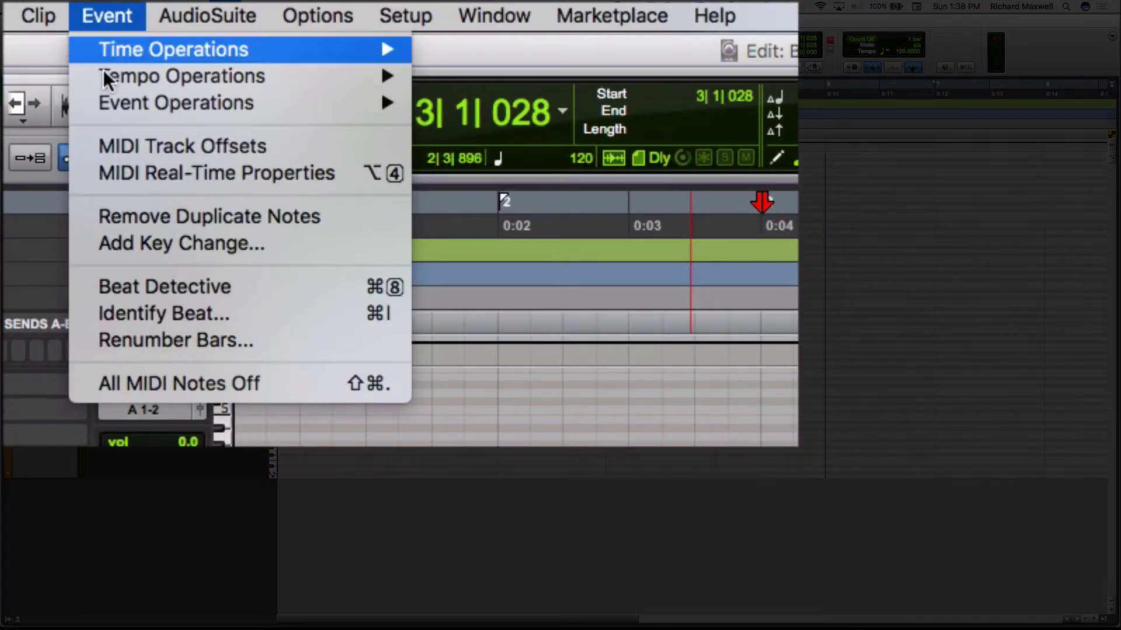
mouse_move(155, 104)
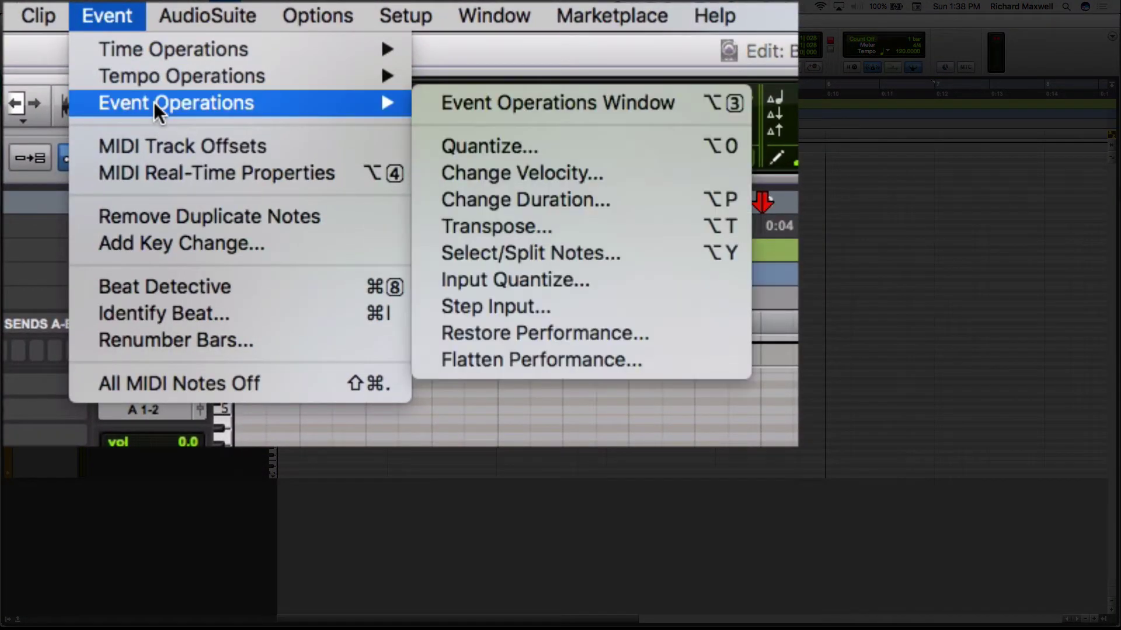
click(484, 138)
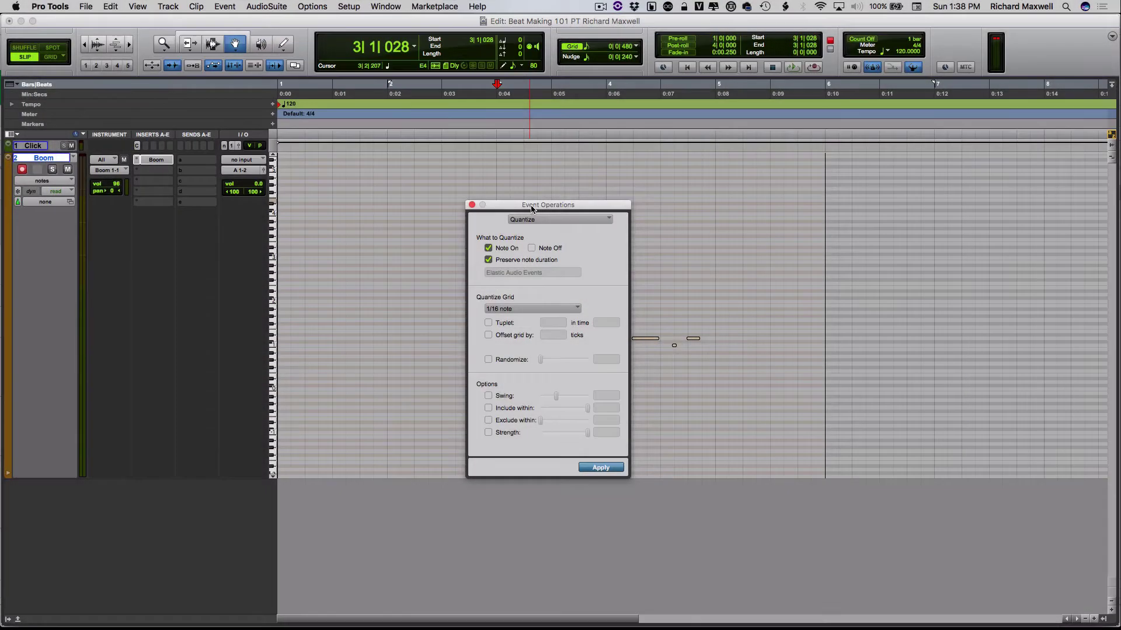
drag(530, 210, 358, 191)
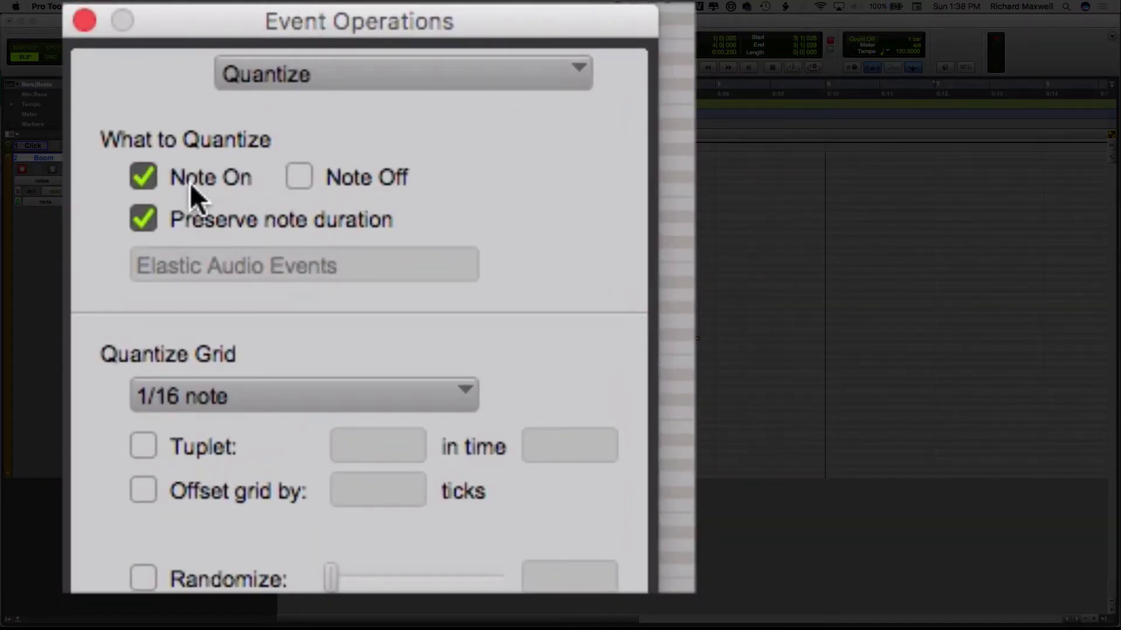
click(233, 409)
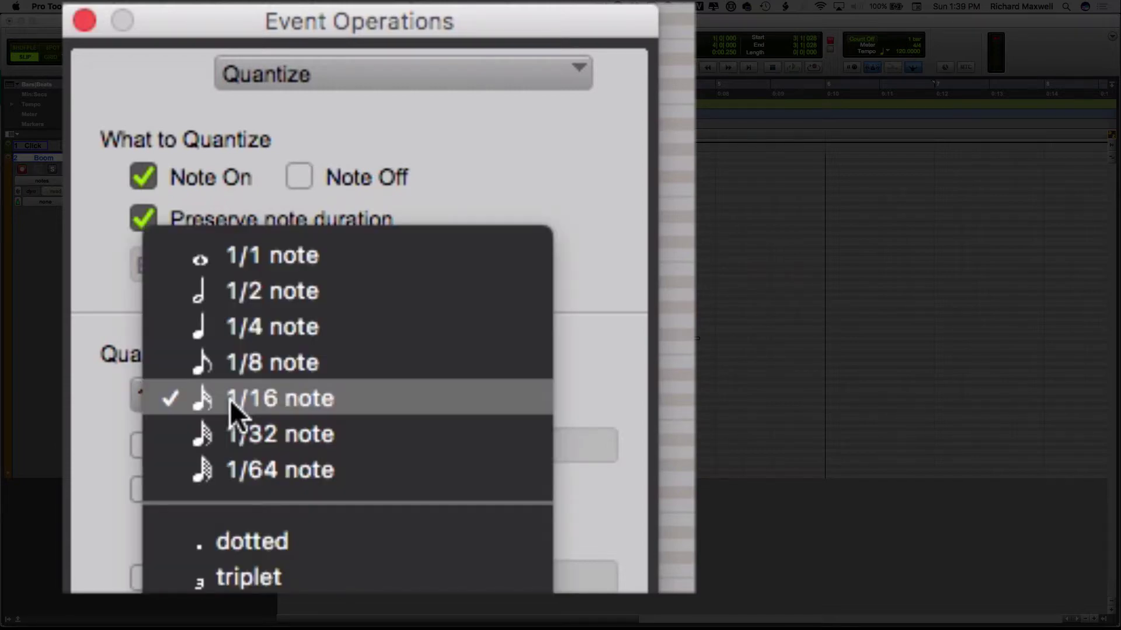
click(324, 370)
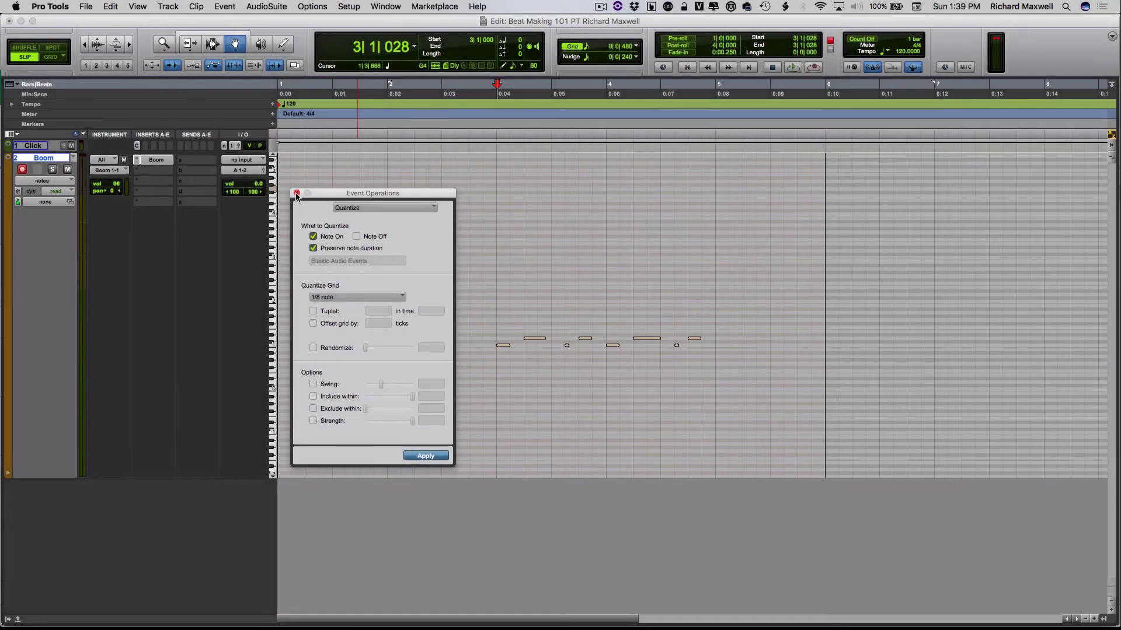
click(296, 193)
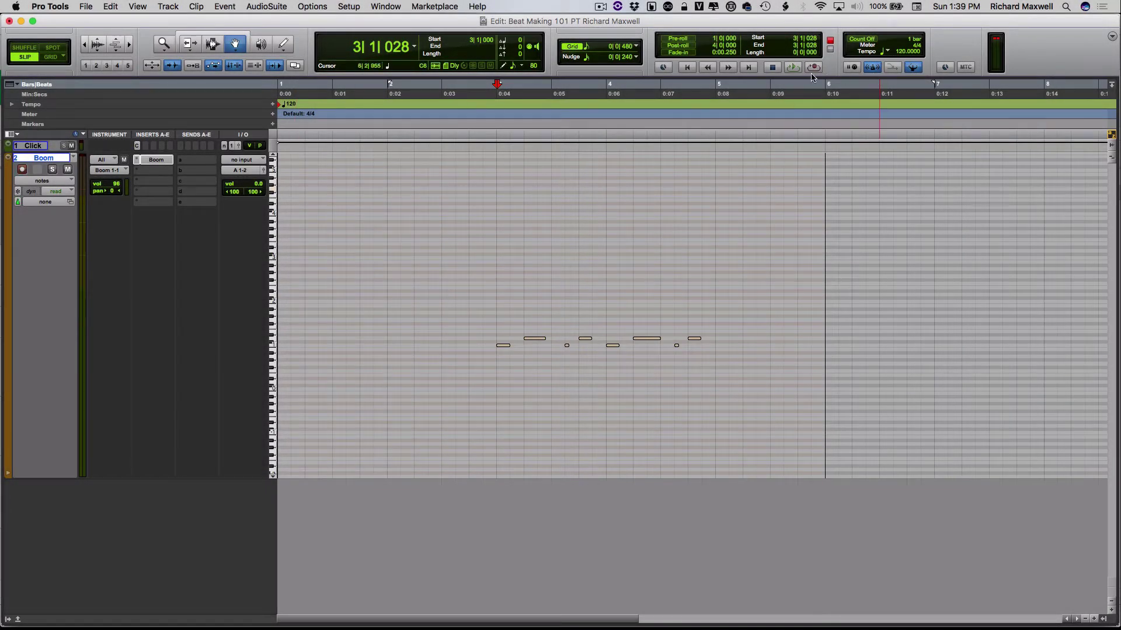
click(793, 69)
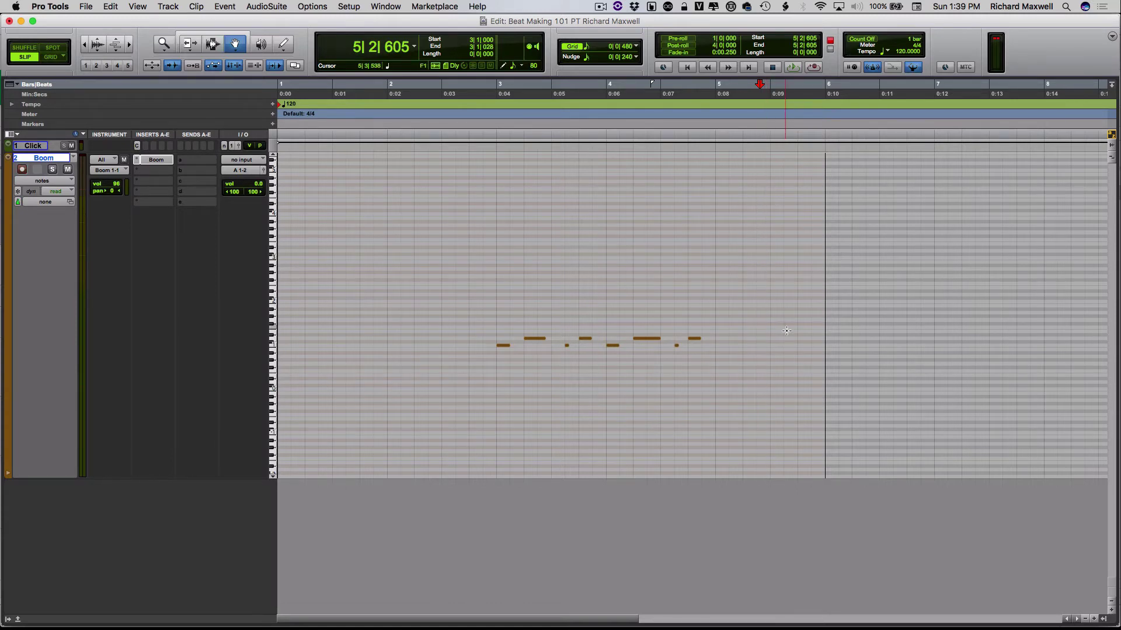
- Delete all the recorded notes from the Boom track
drag(746, 305, 446, 385)
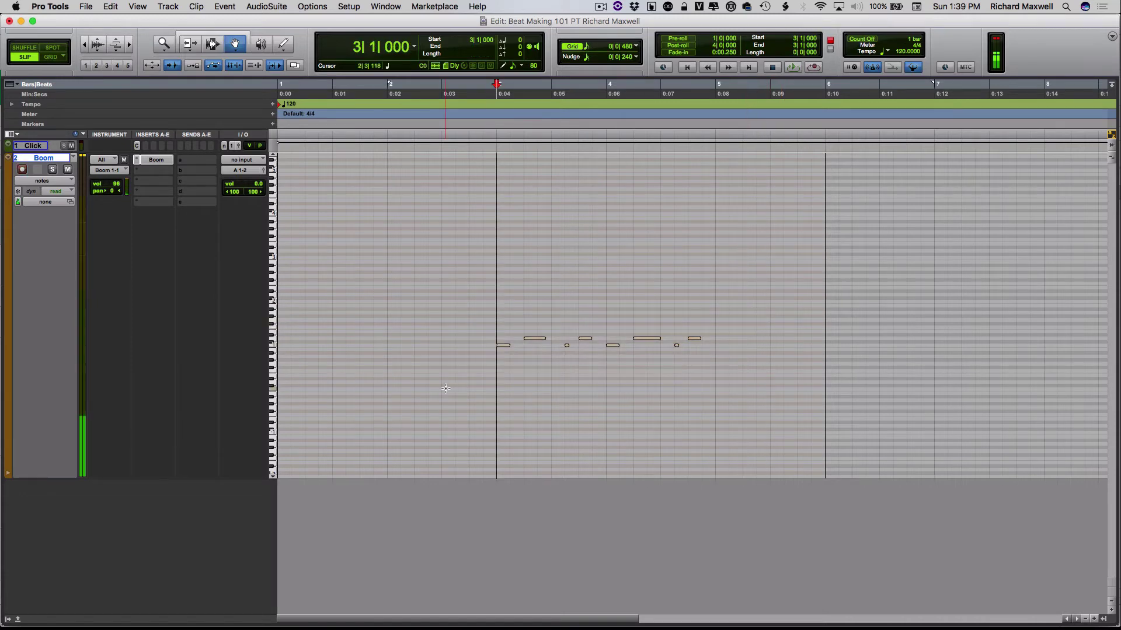
key(BackSpace)
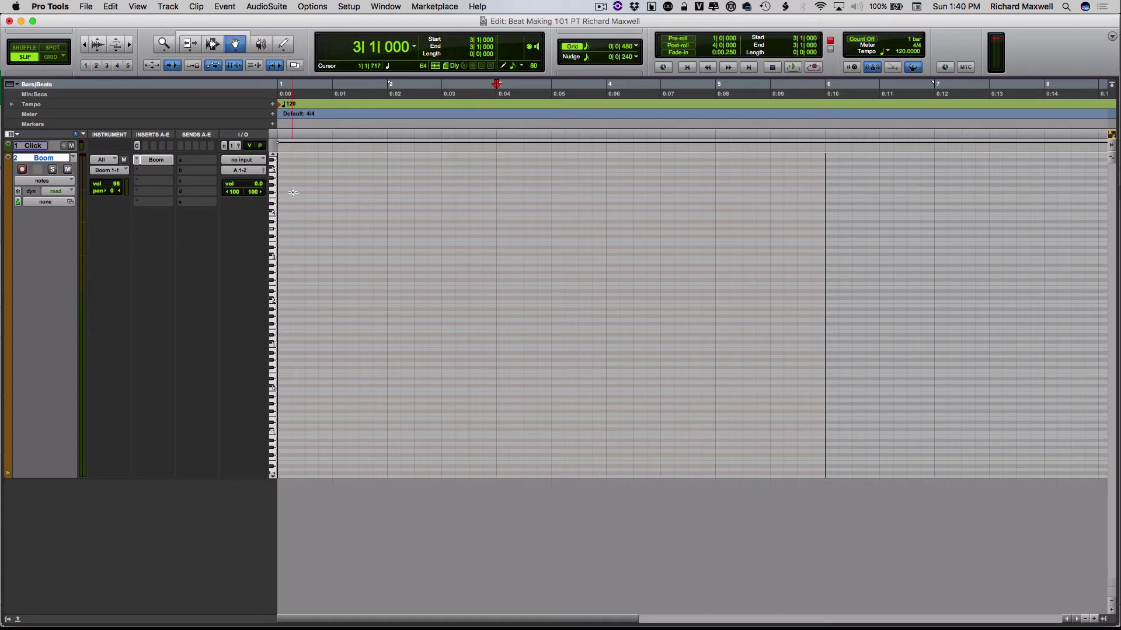
- Enable Input Quantize in the Event Operations settings
click(227, 6)
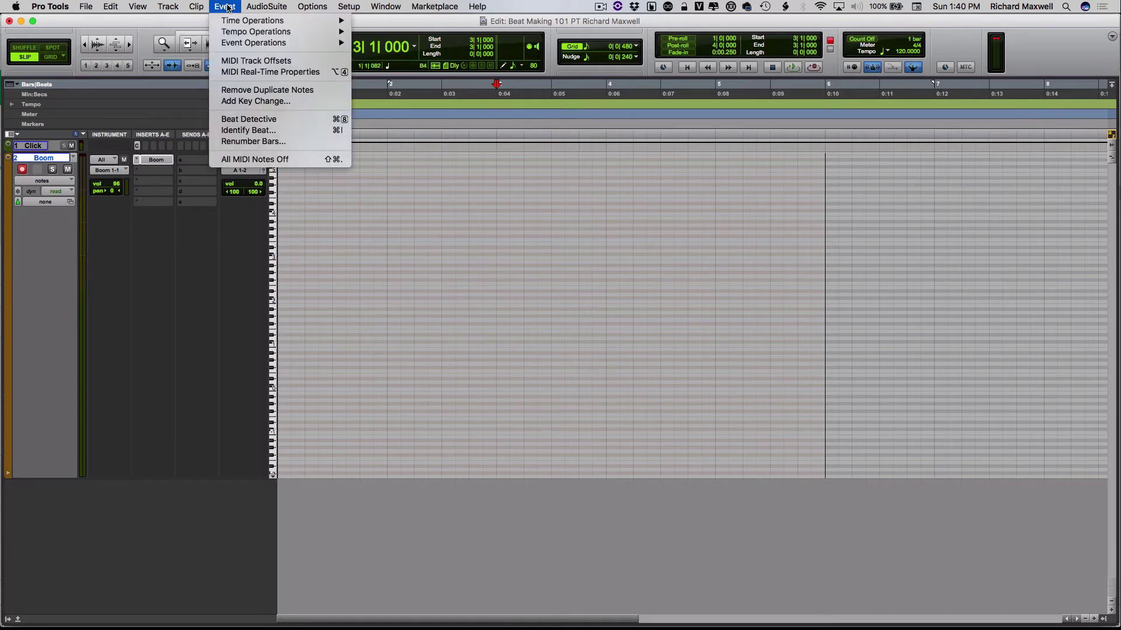
mouse_move(244, 46)
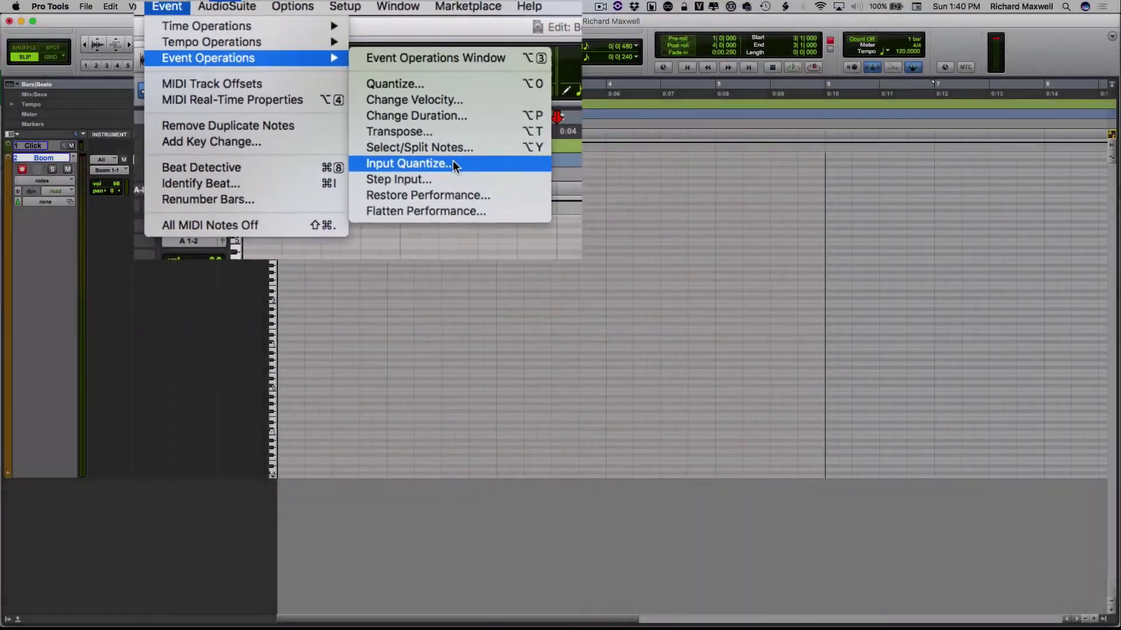
click(807, 407)
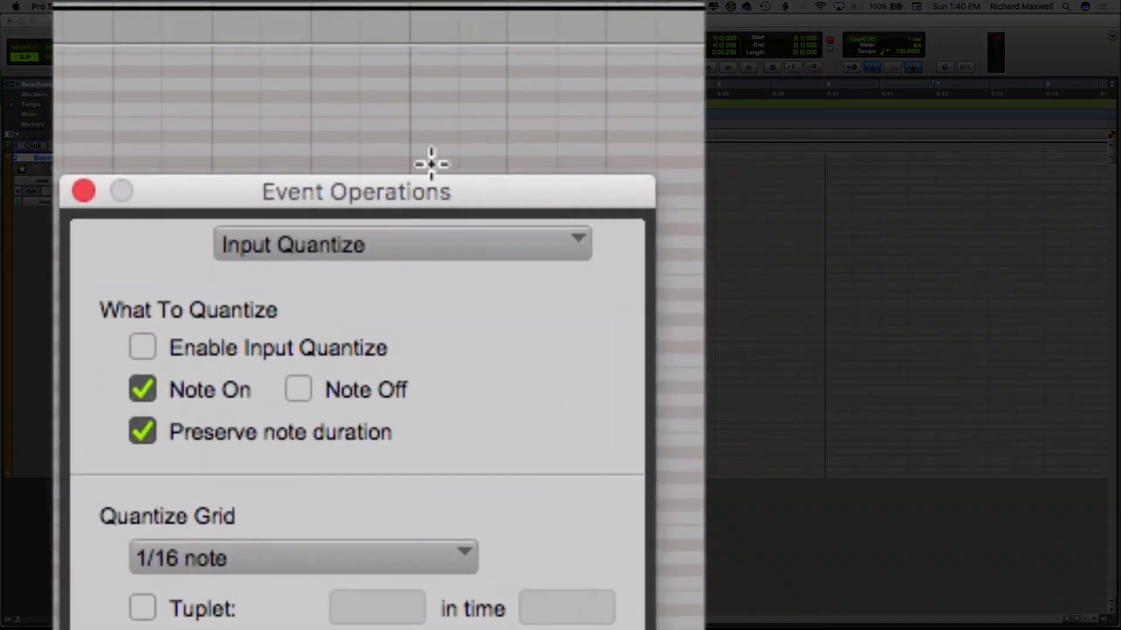
click(324, 247)
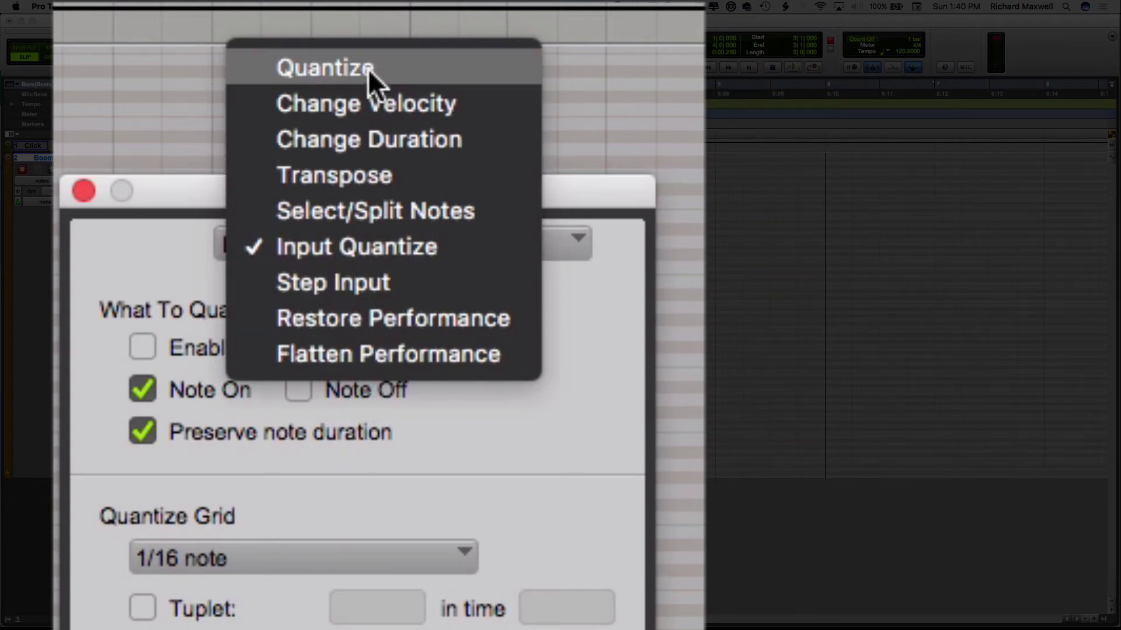
click(391, 239)
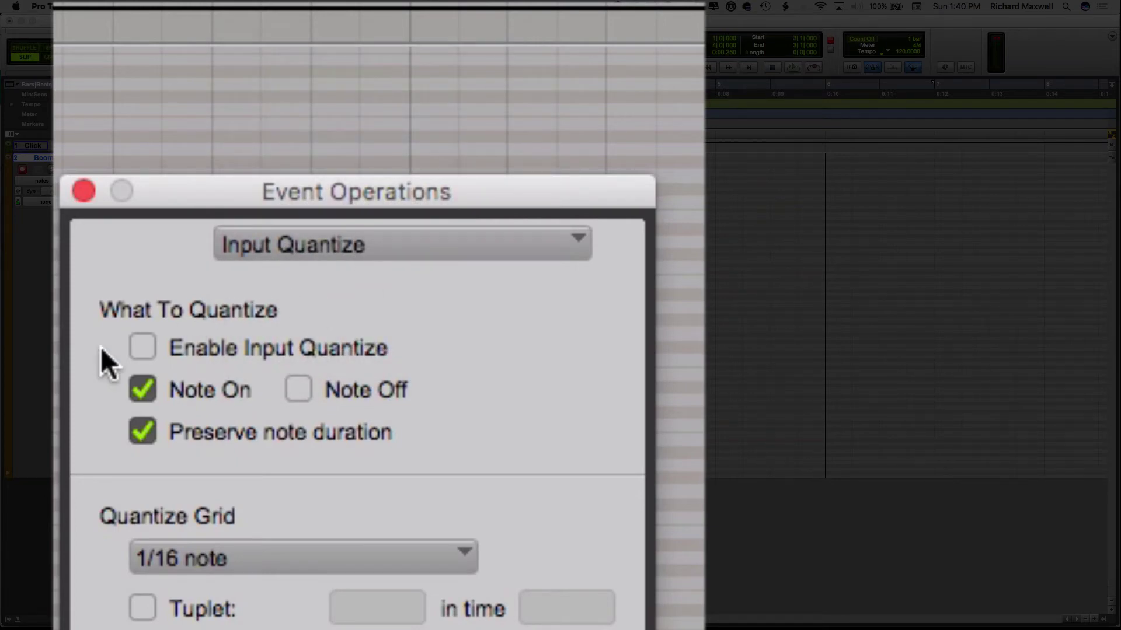
click(136, 349)
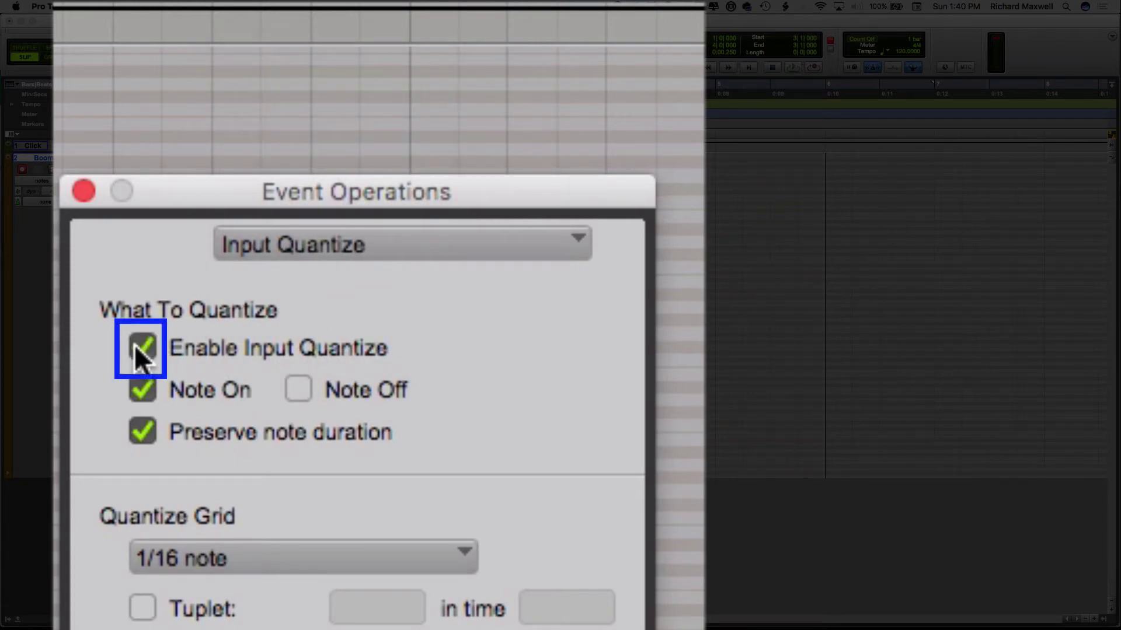
- Set the Input Quantize grid to 1/8 note
click(297, 561)
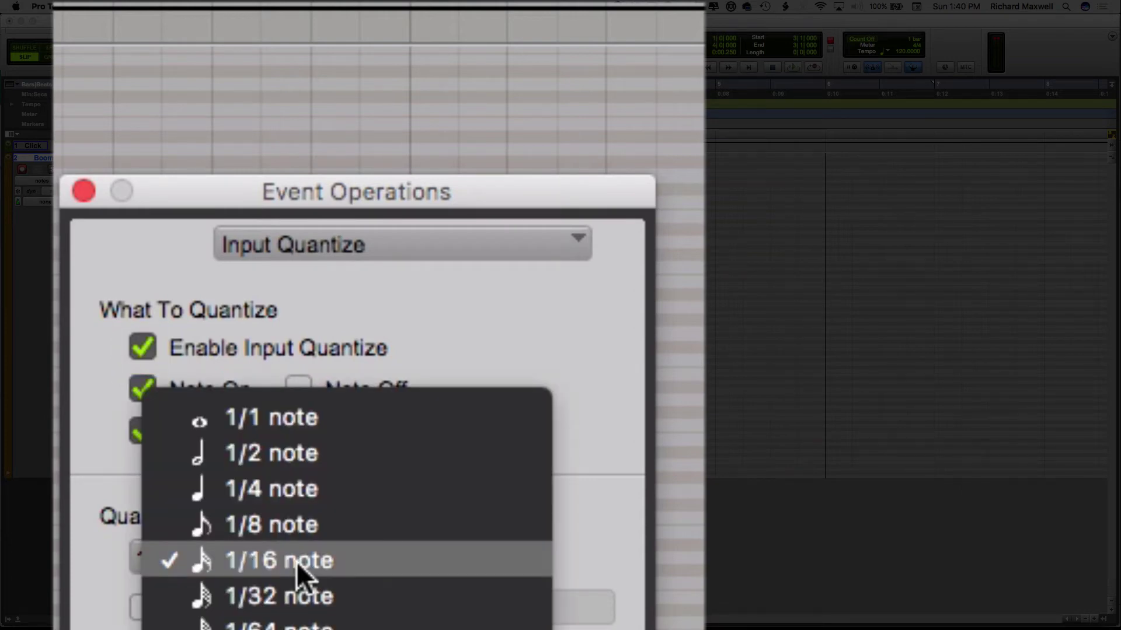
click(294, 525)
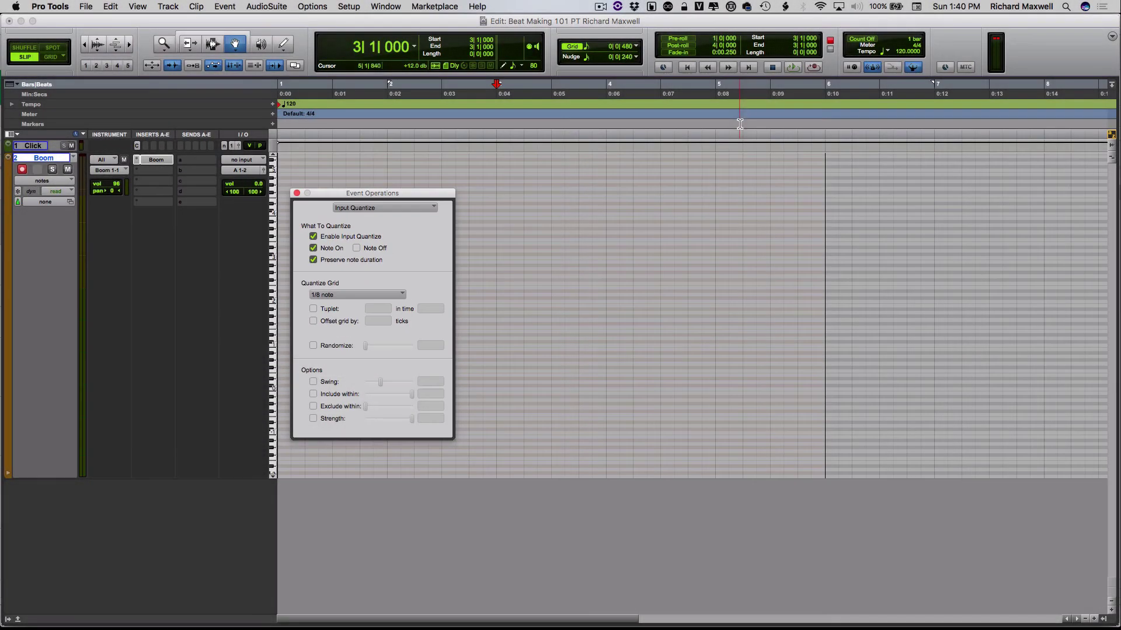
- Close the Event Operations settings, record a new drum beat on the Boom track from the session start, and play it back
click(685, 68)
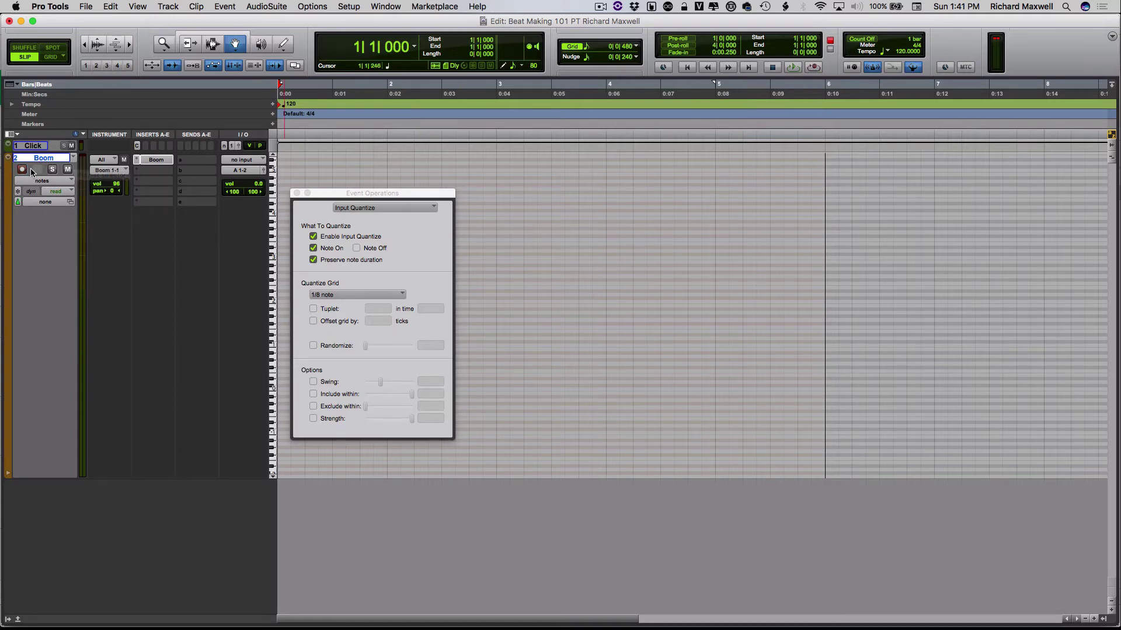
click(814, 69)
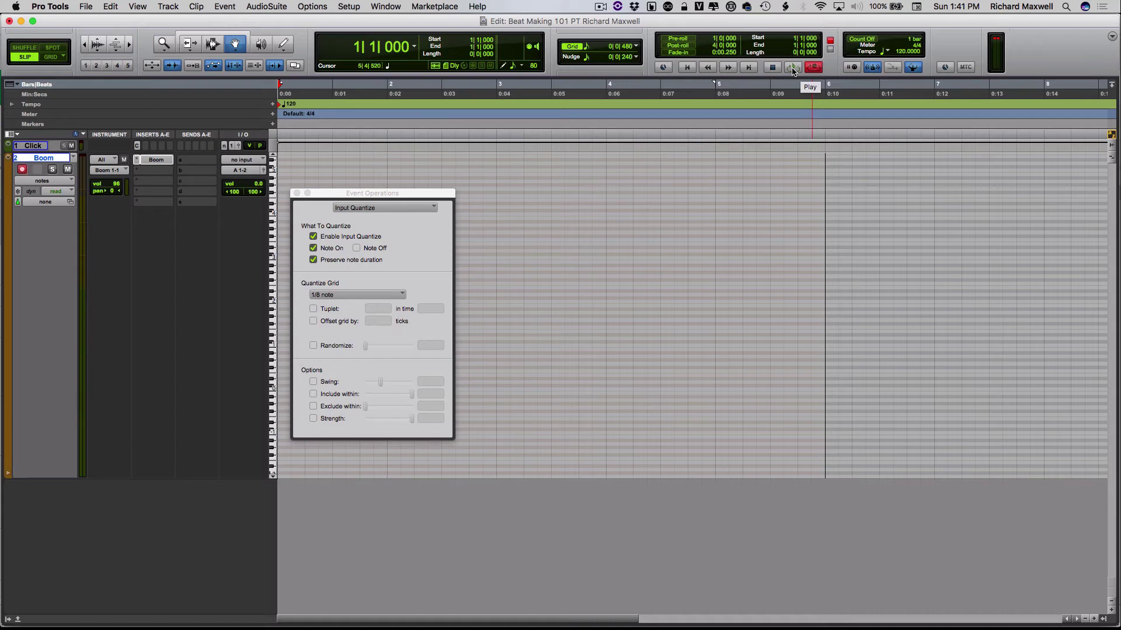
click(297, 193)
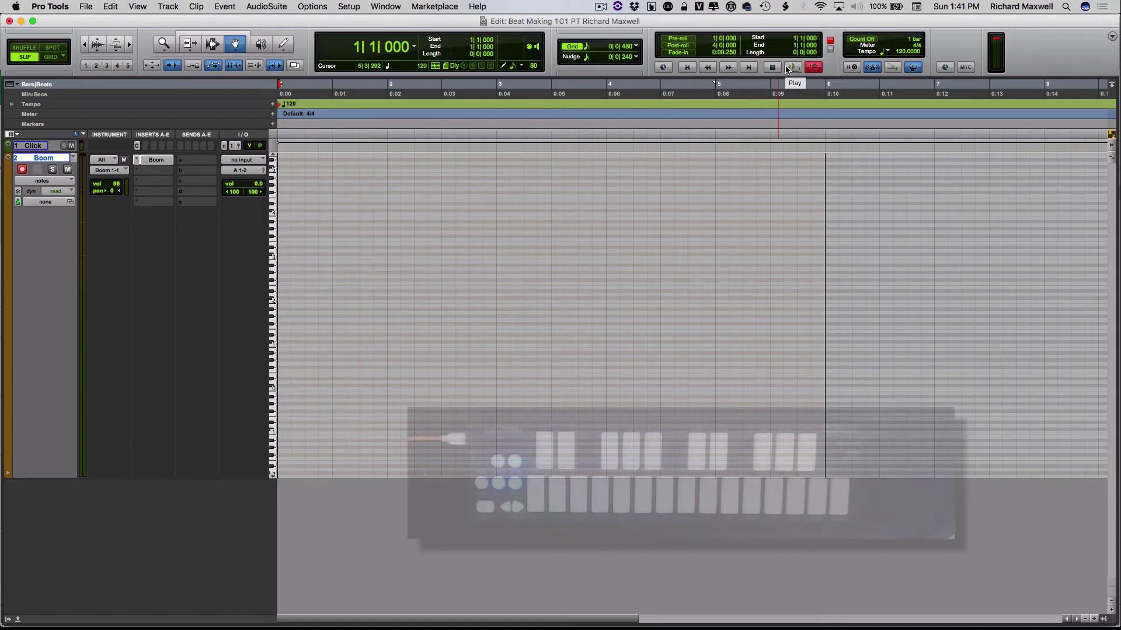
click(791, 68)
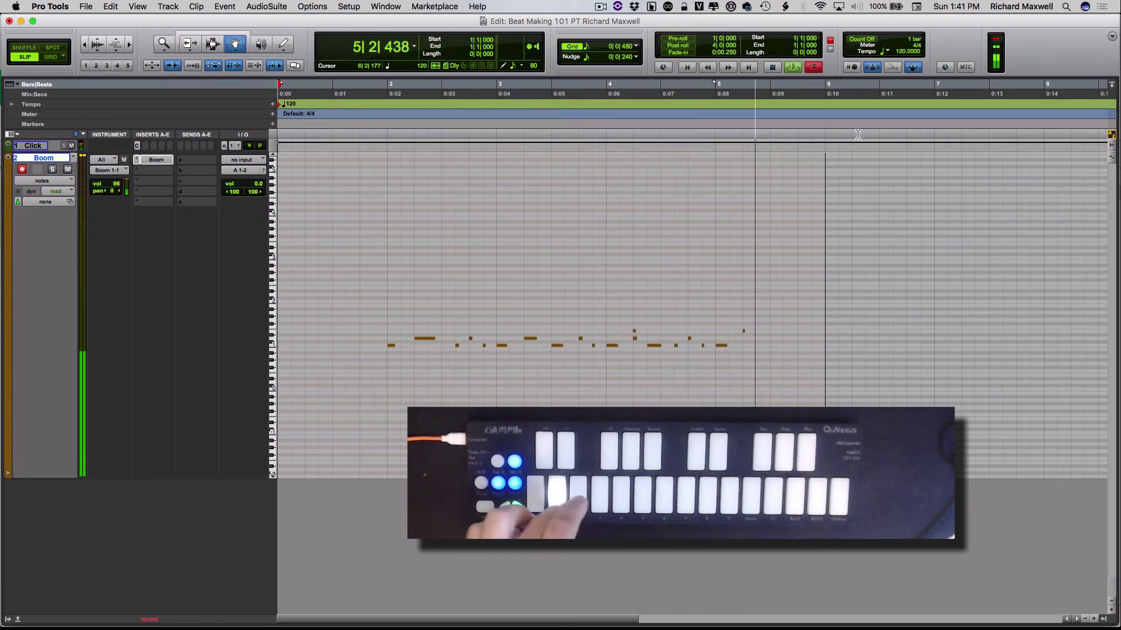
key(space)
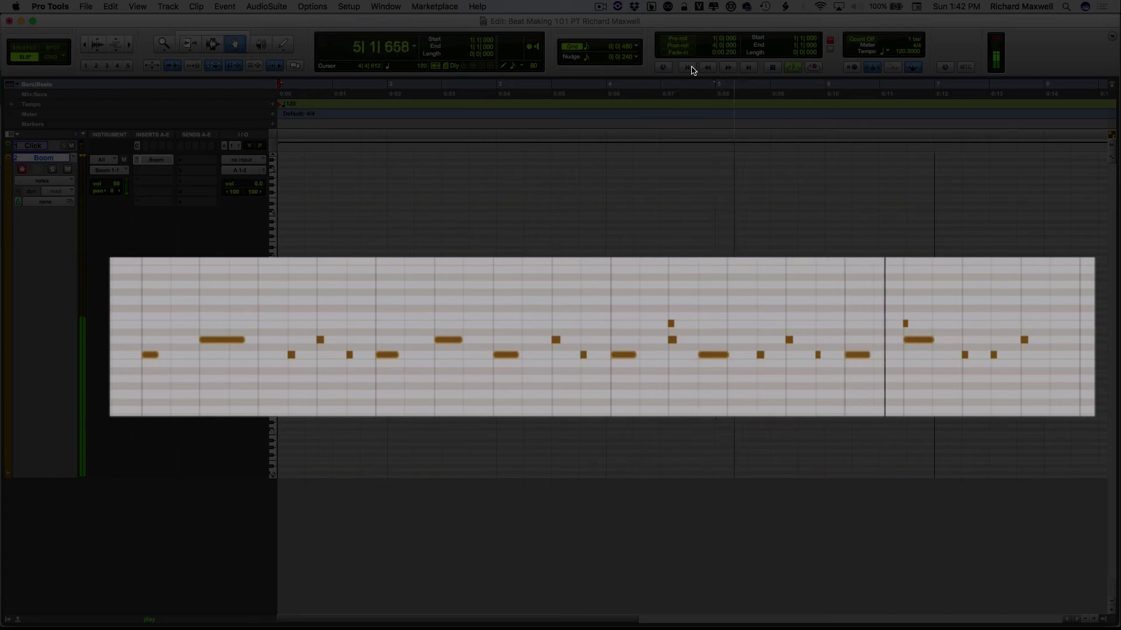
key(space)
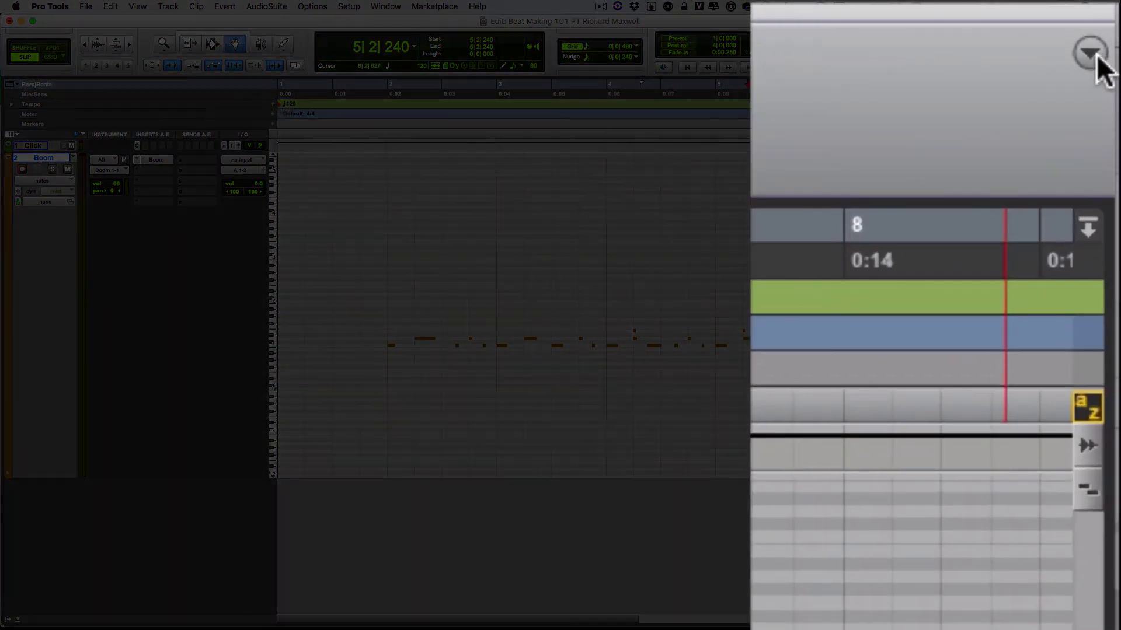
- Check that the Edit window displays Zoom Controls, and zoom the timeline horizontally far out and back in to bars 1 to 16
click(1111, 37)
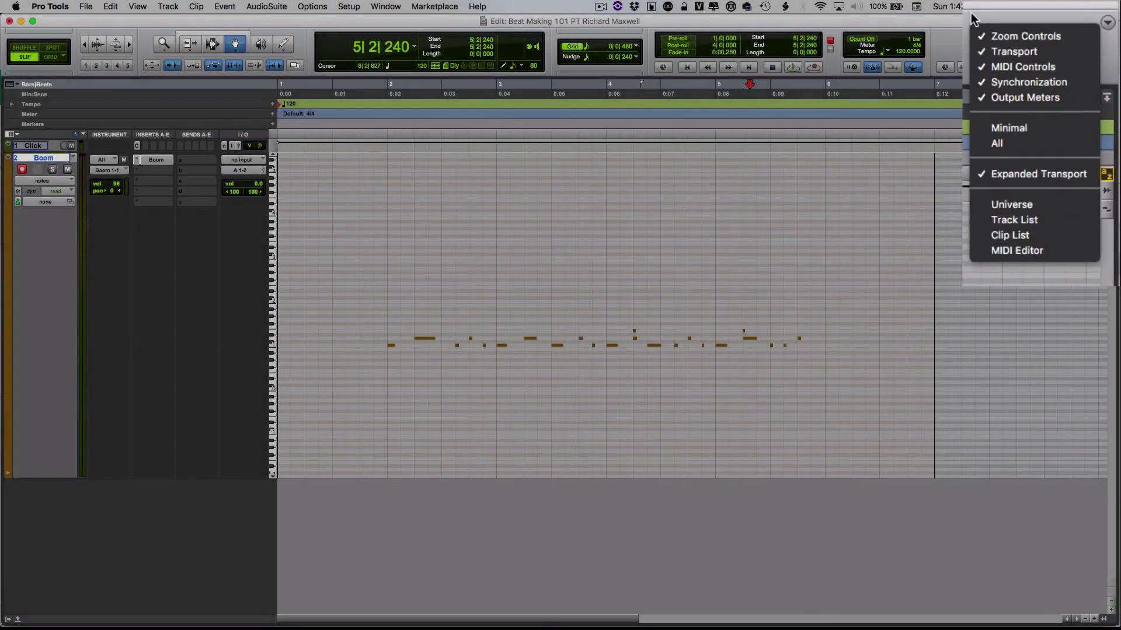
click(193, 70)
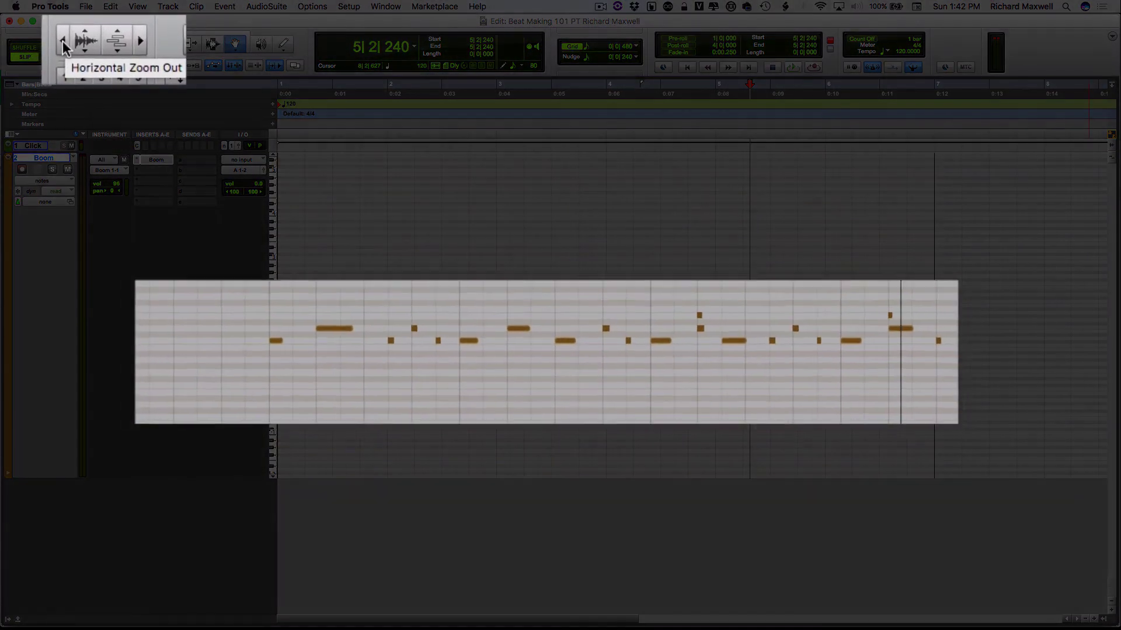
click(63, 45)
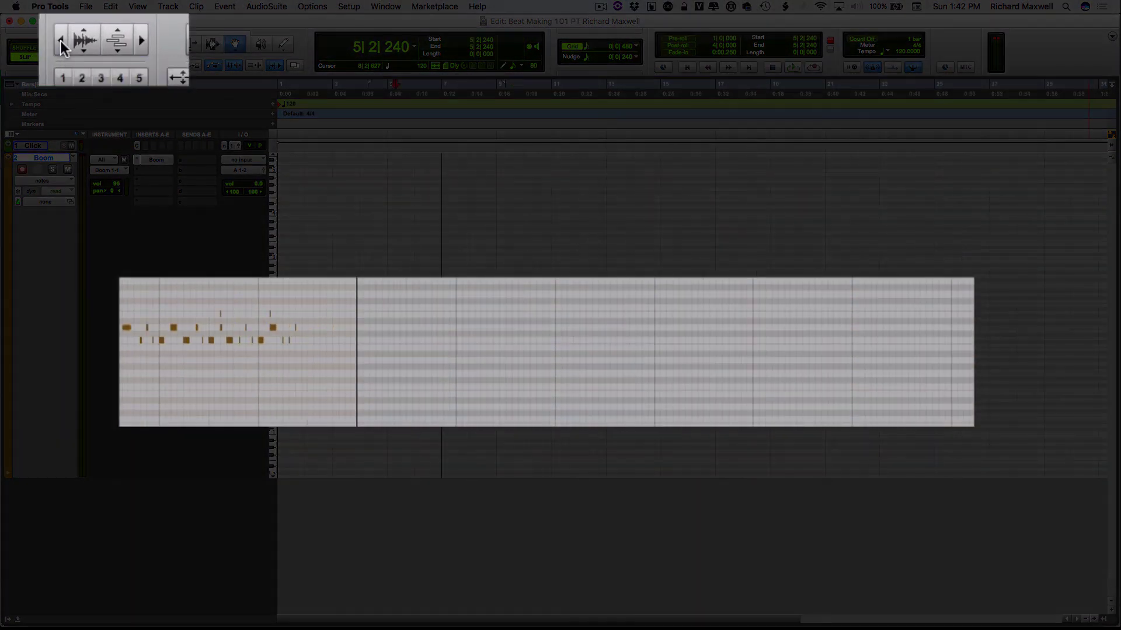
click(128, 45)
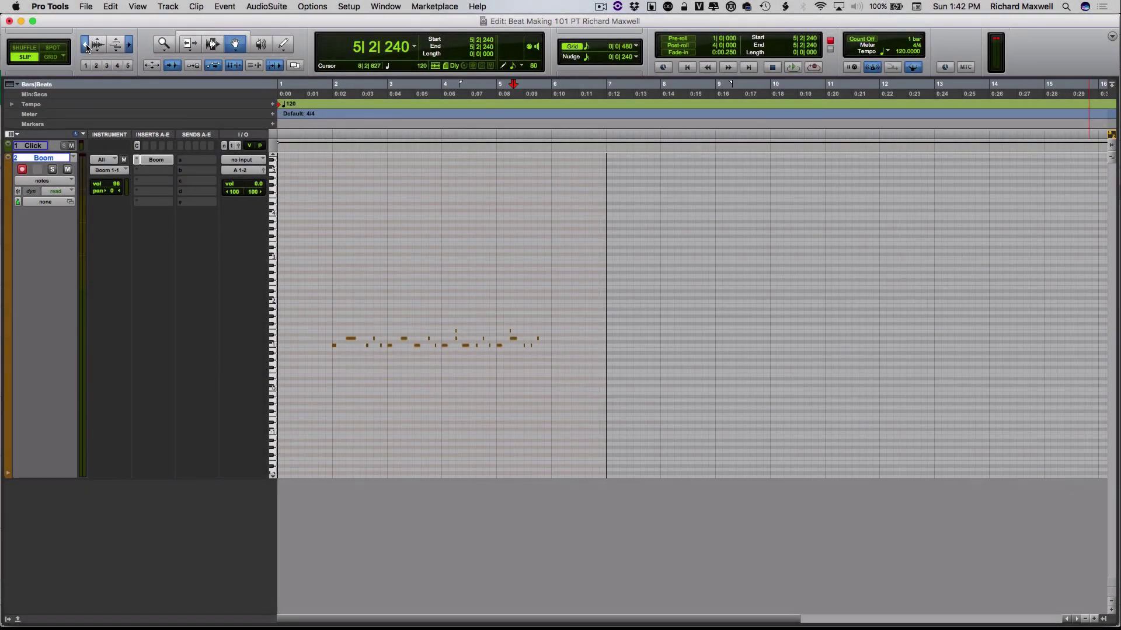
click(87, 46)
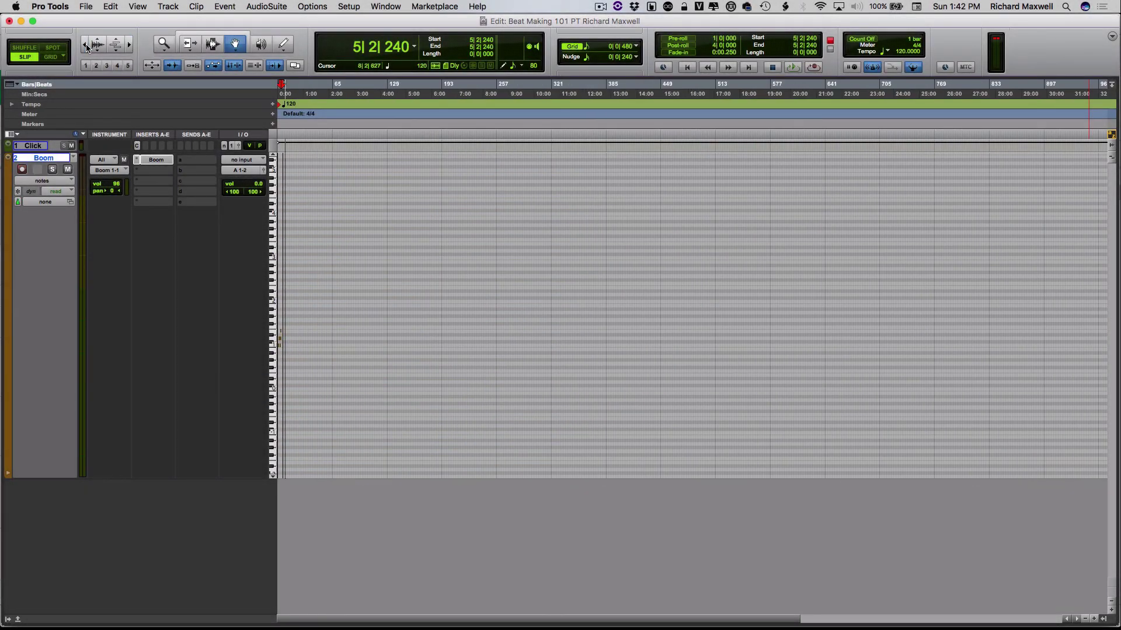
click(87, 47)
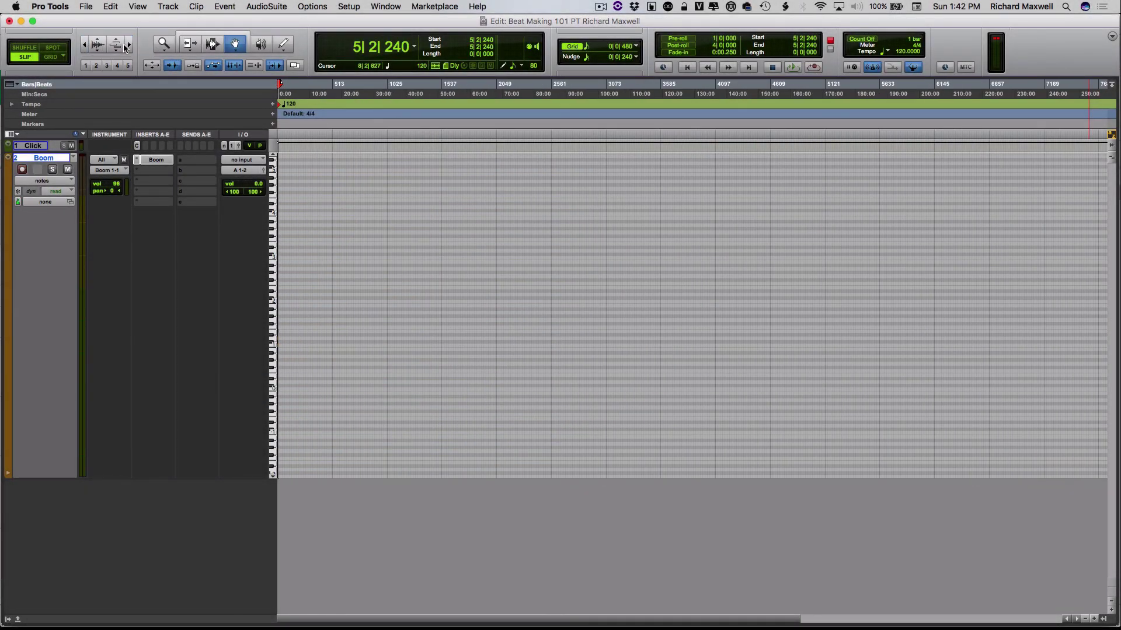
click(129, 46)
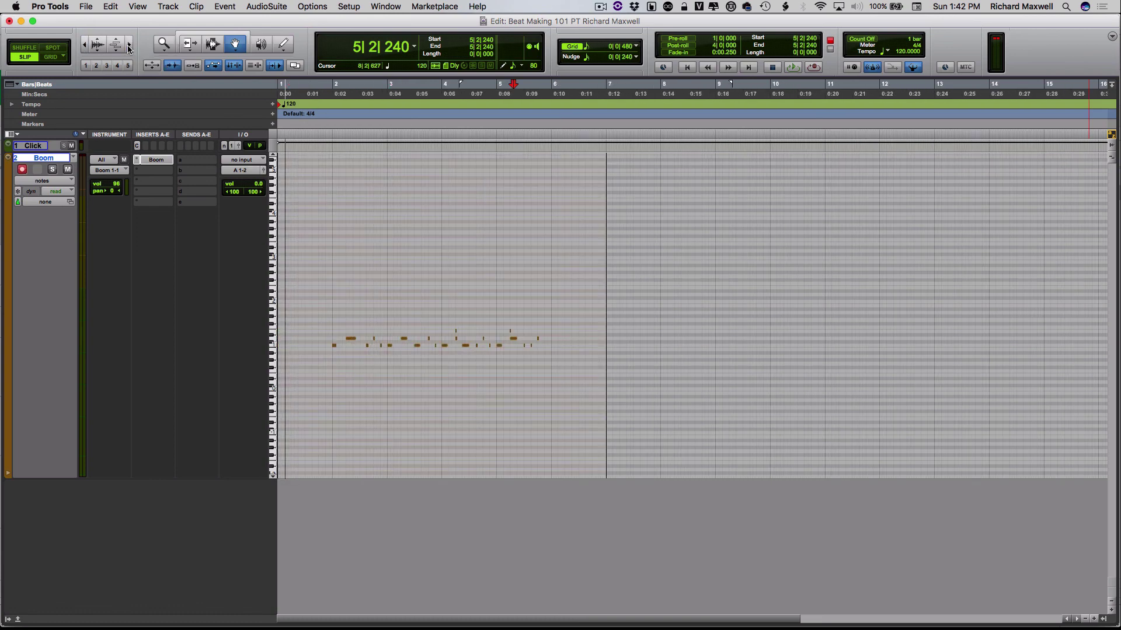
- Zoom the timeline in horizontally on the note at 5|2|240 until the ruler shows individual ticks
click(129, 45)
click(128, 46)
click(128, 46)
click(129, 45)
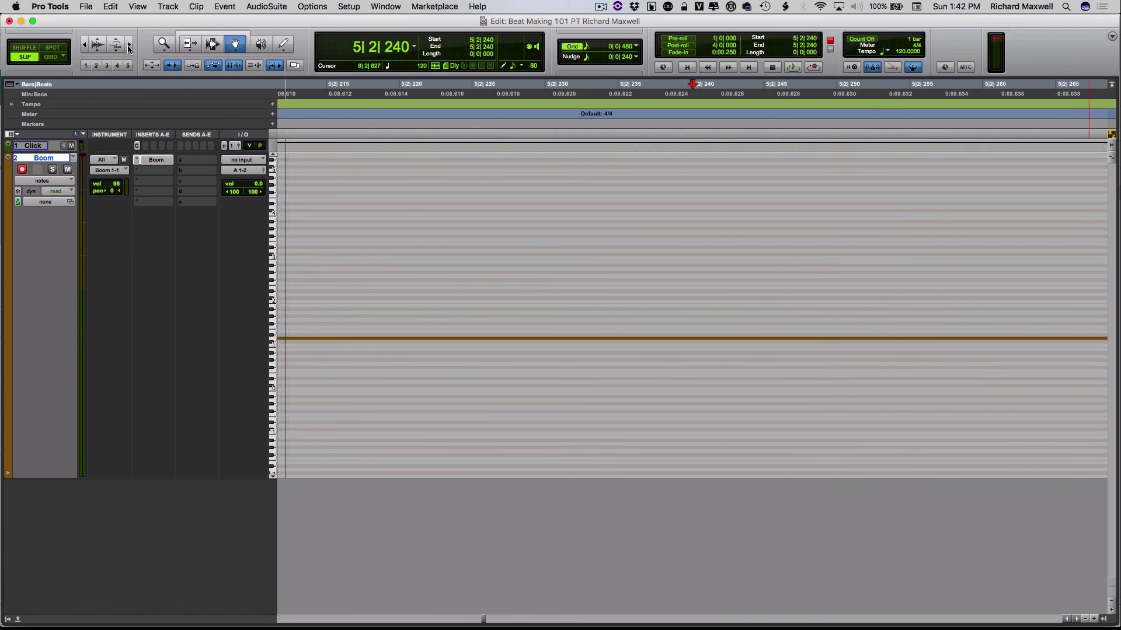
click(129, 47)
- Zoom the timeline back out horizontally until bars 1 to 16 and the whole recorded beat fit in view
click(83, 46)
click(84, 45)
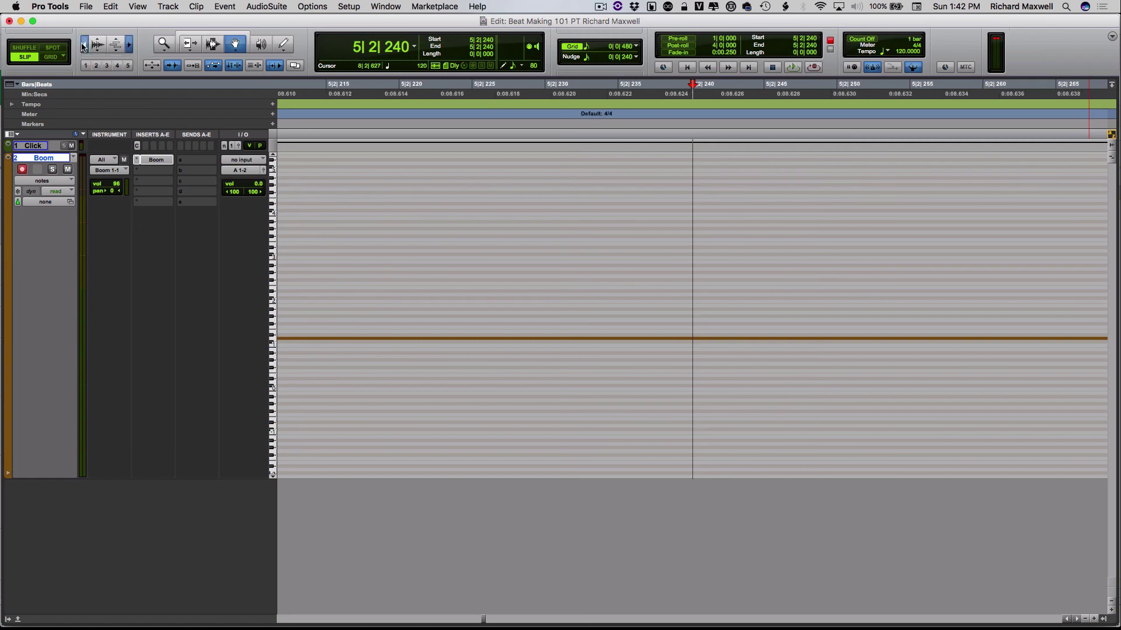
click(83, 45)
click(84, 46)
click(83, 46)
click(83, 45)
click(84, 45)
click(84, 46)
click(84, 45)
click(83, 46)
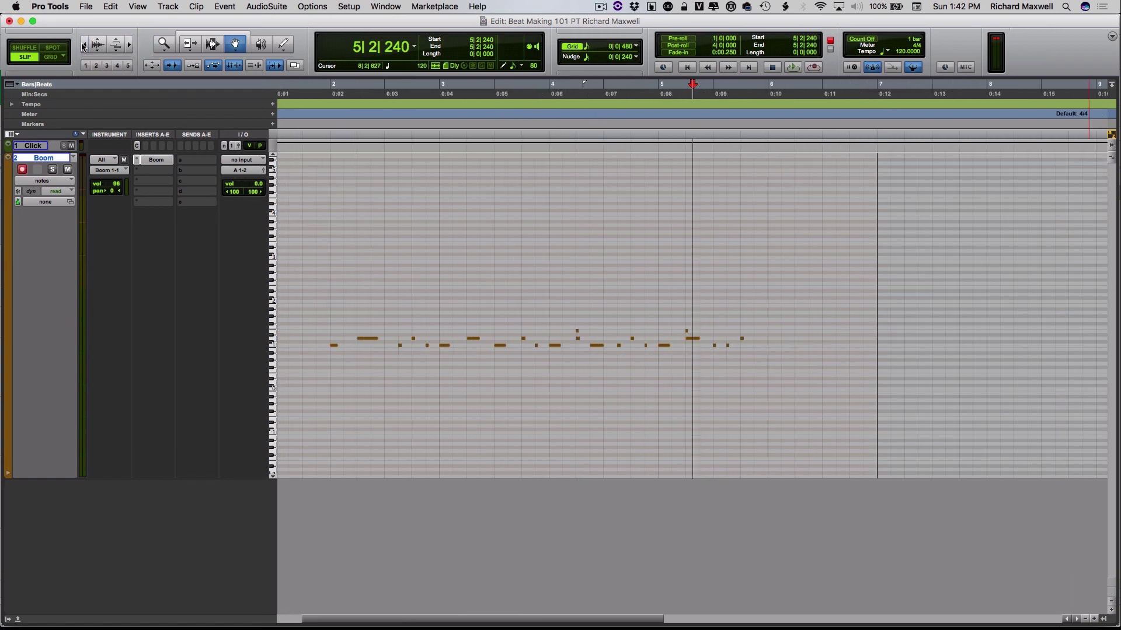
click(84, 45)
click(83, 46)
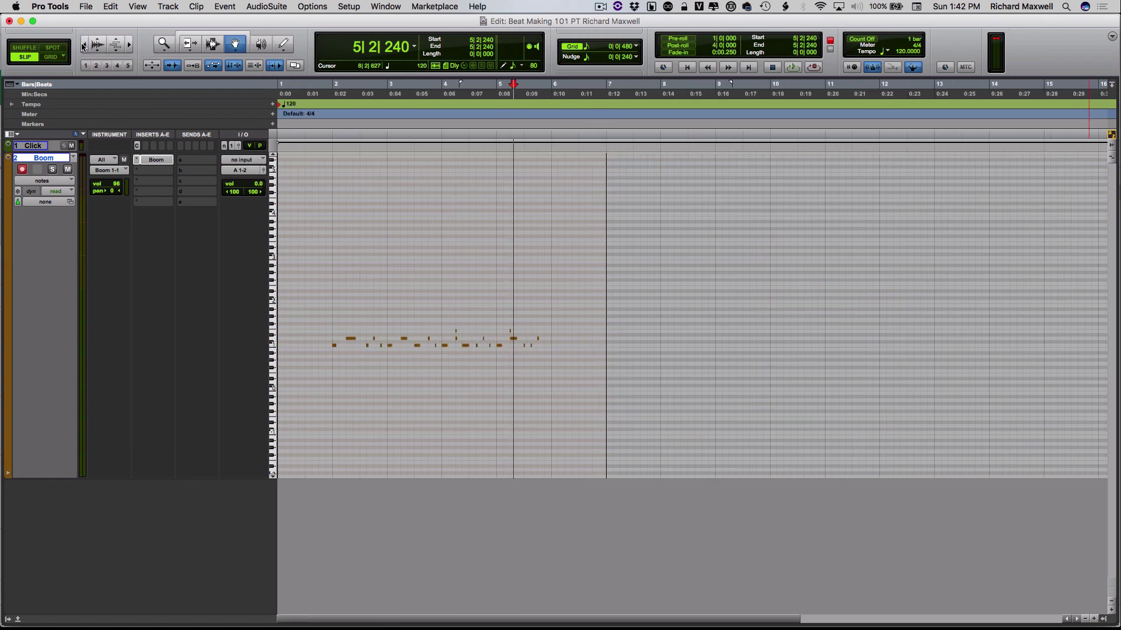